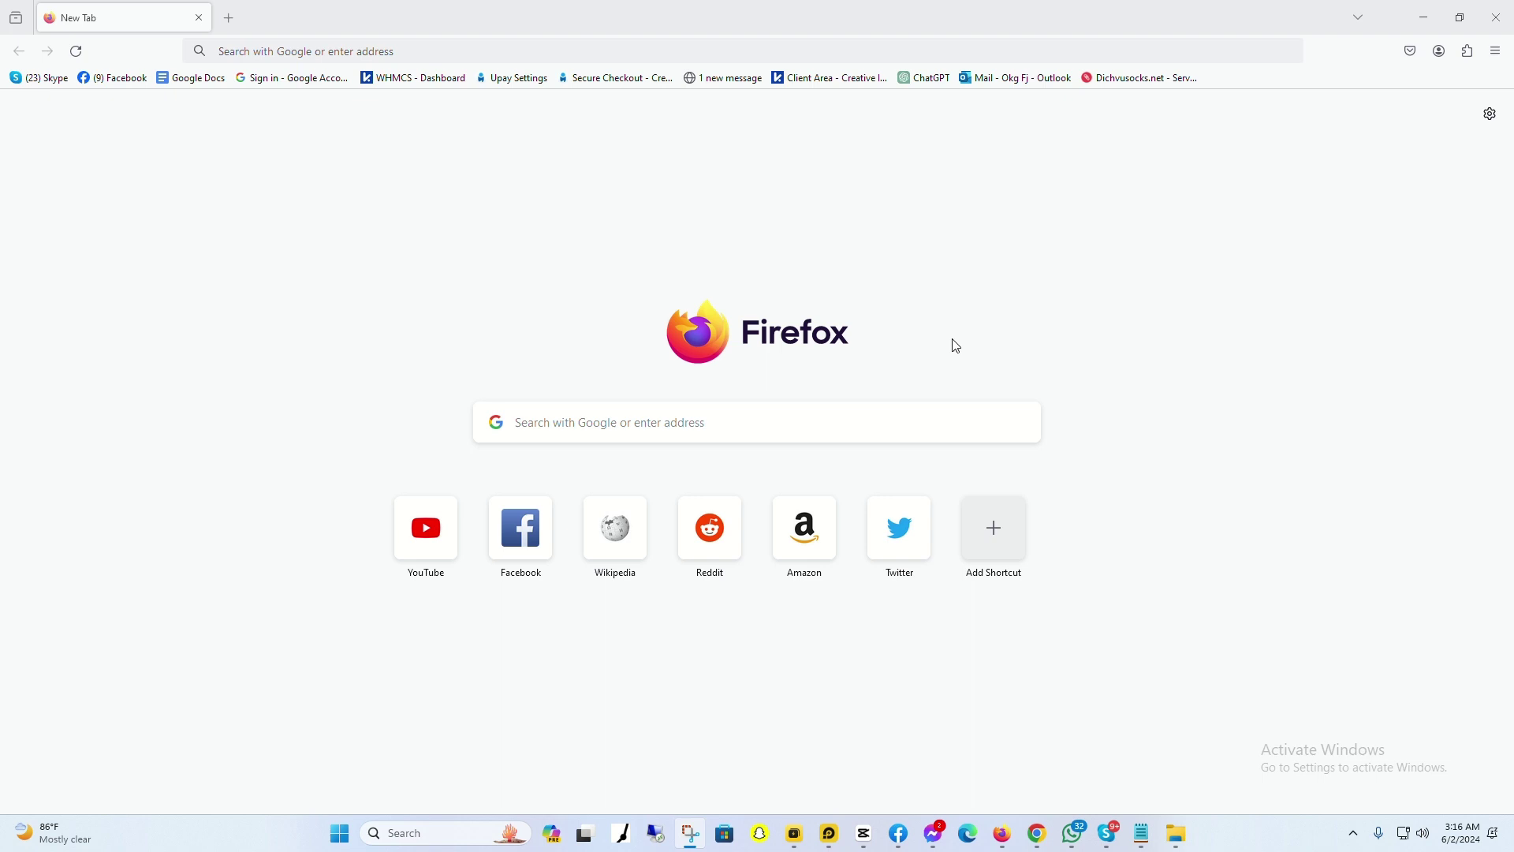
click(1148, 846)
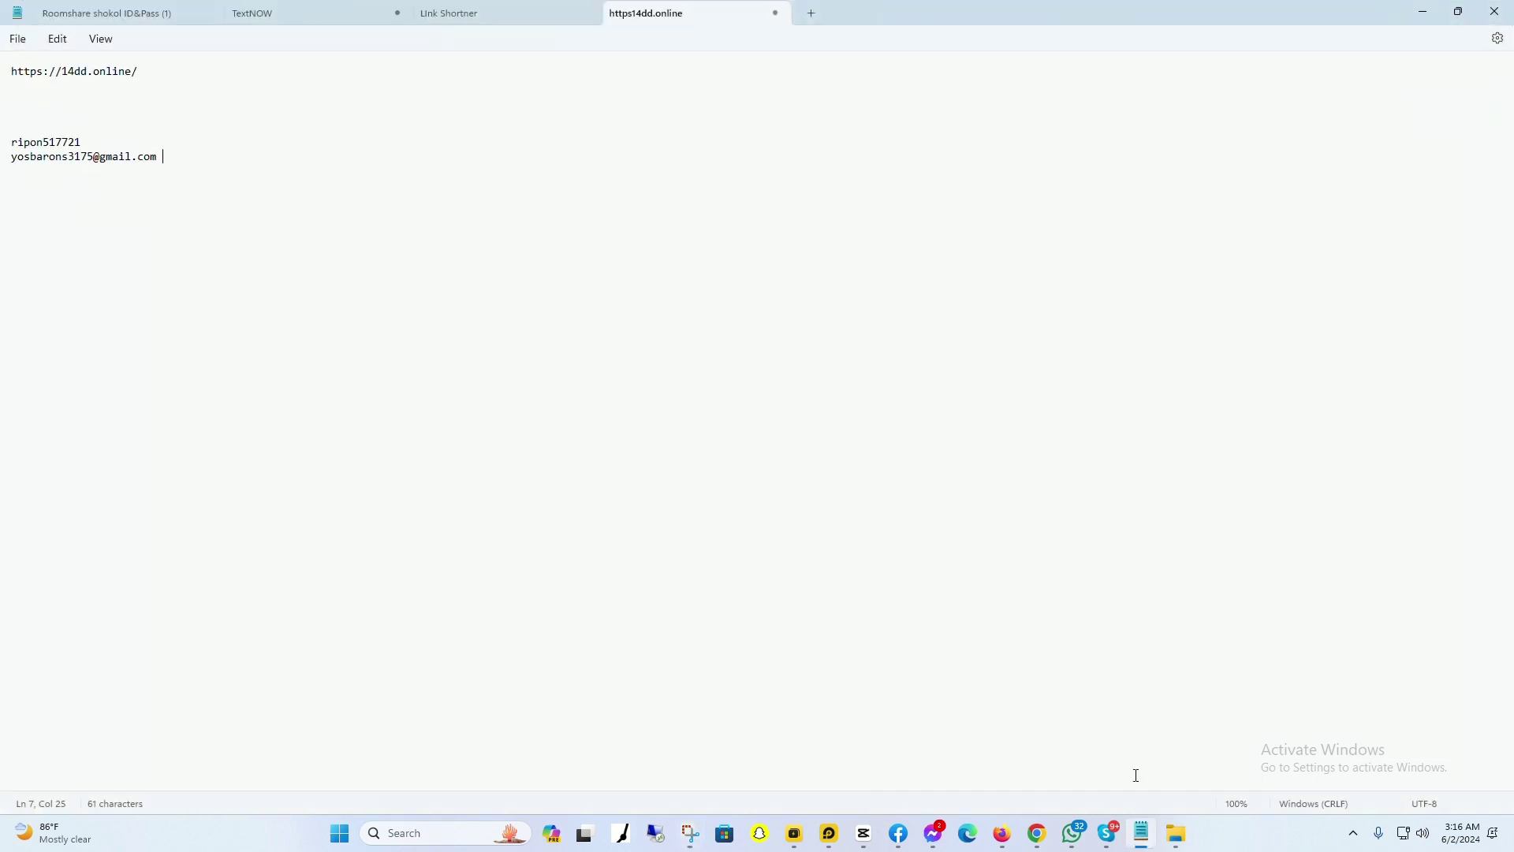
drag(139, 71, 4, 79)
key(ctrl+c)
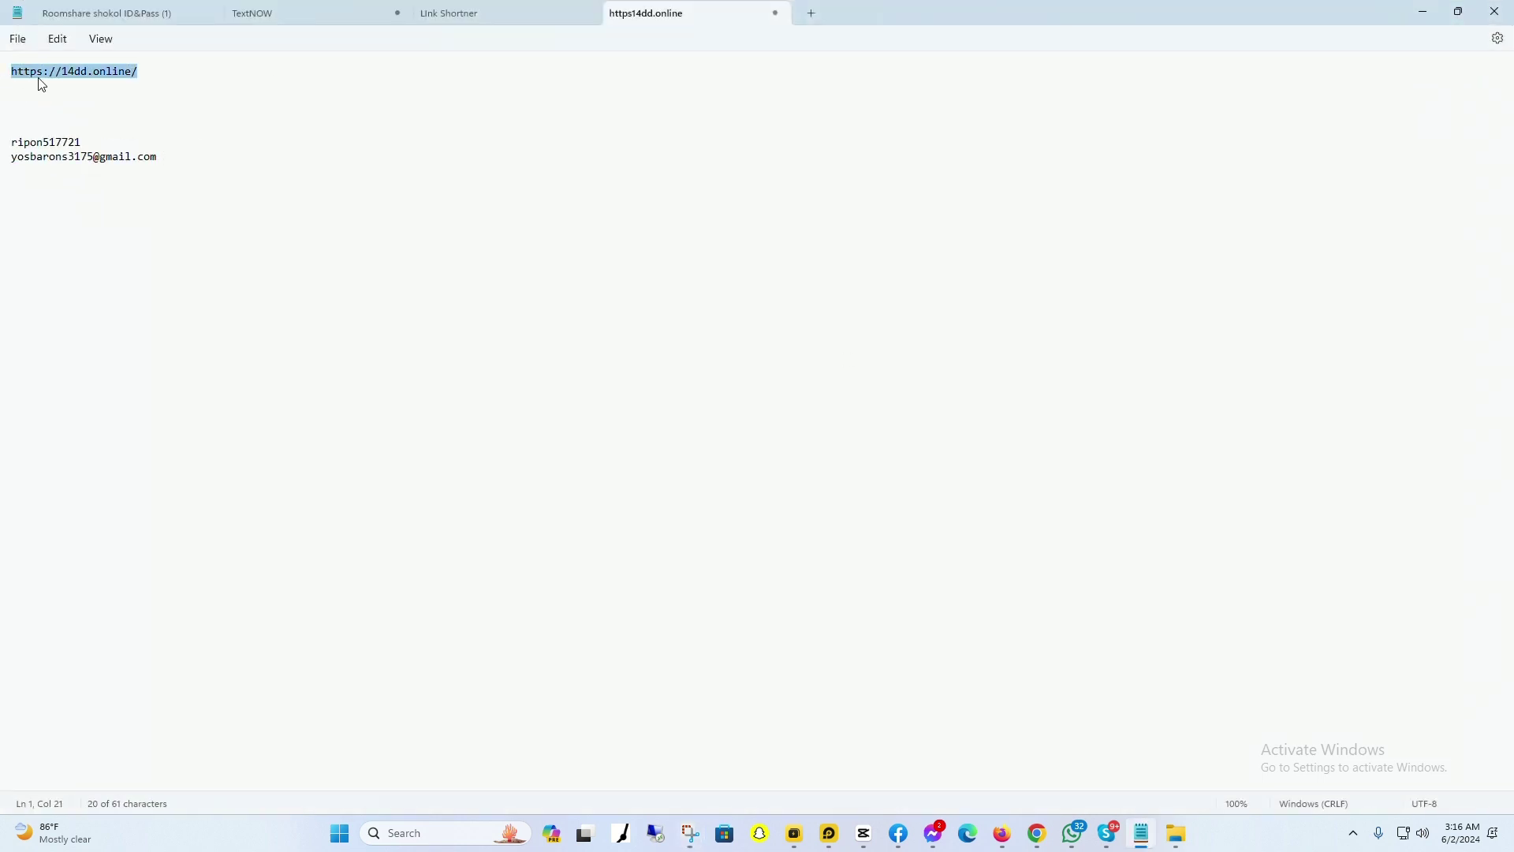
click(1423, 12)
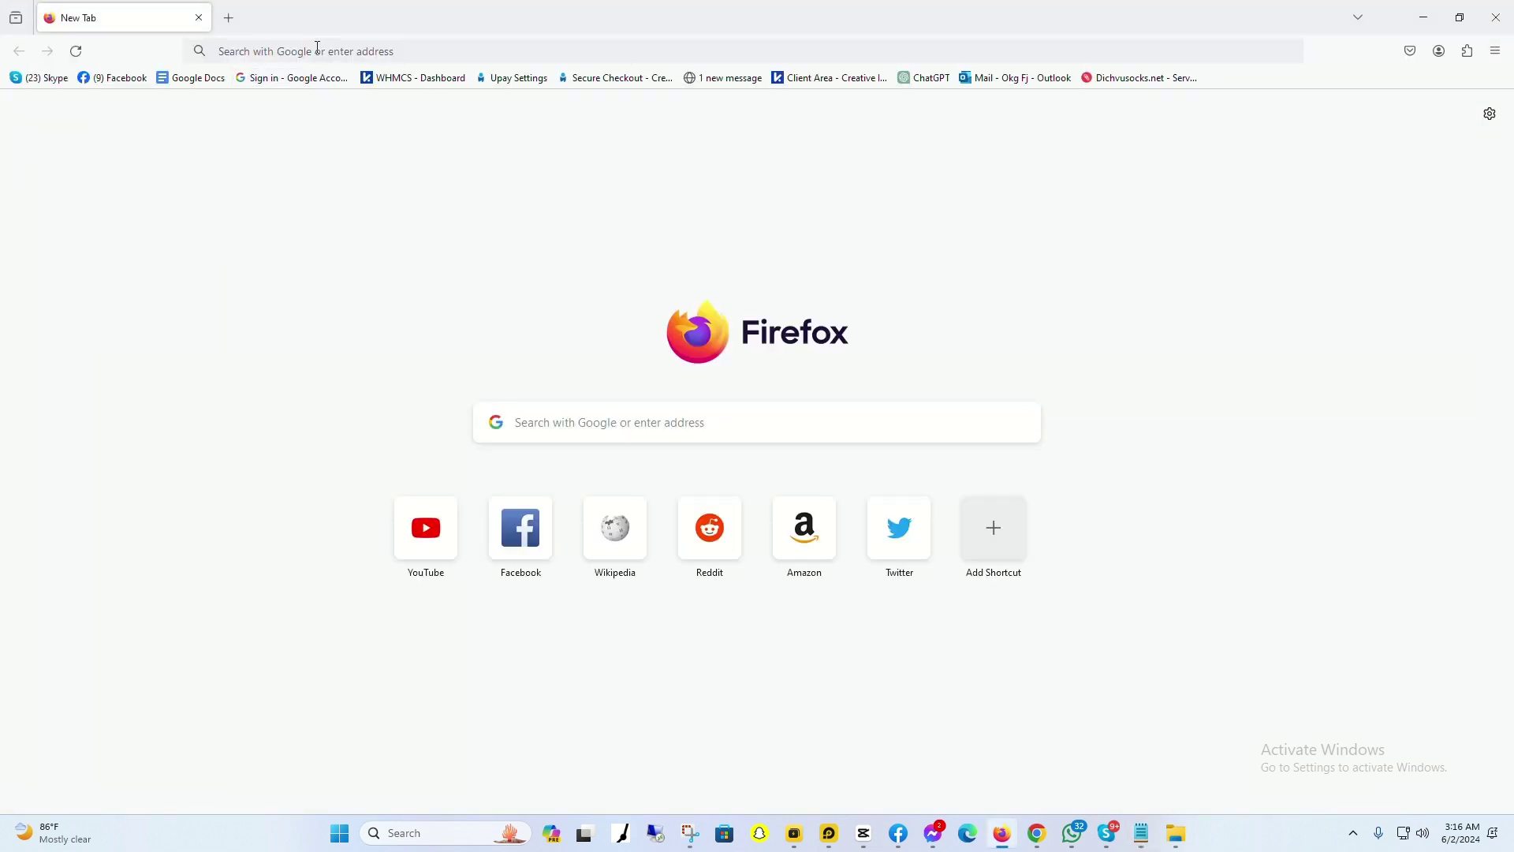
click(227, 16)
key(ctrl+v)
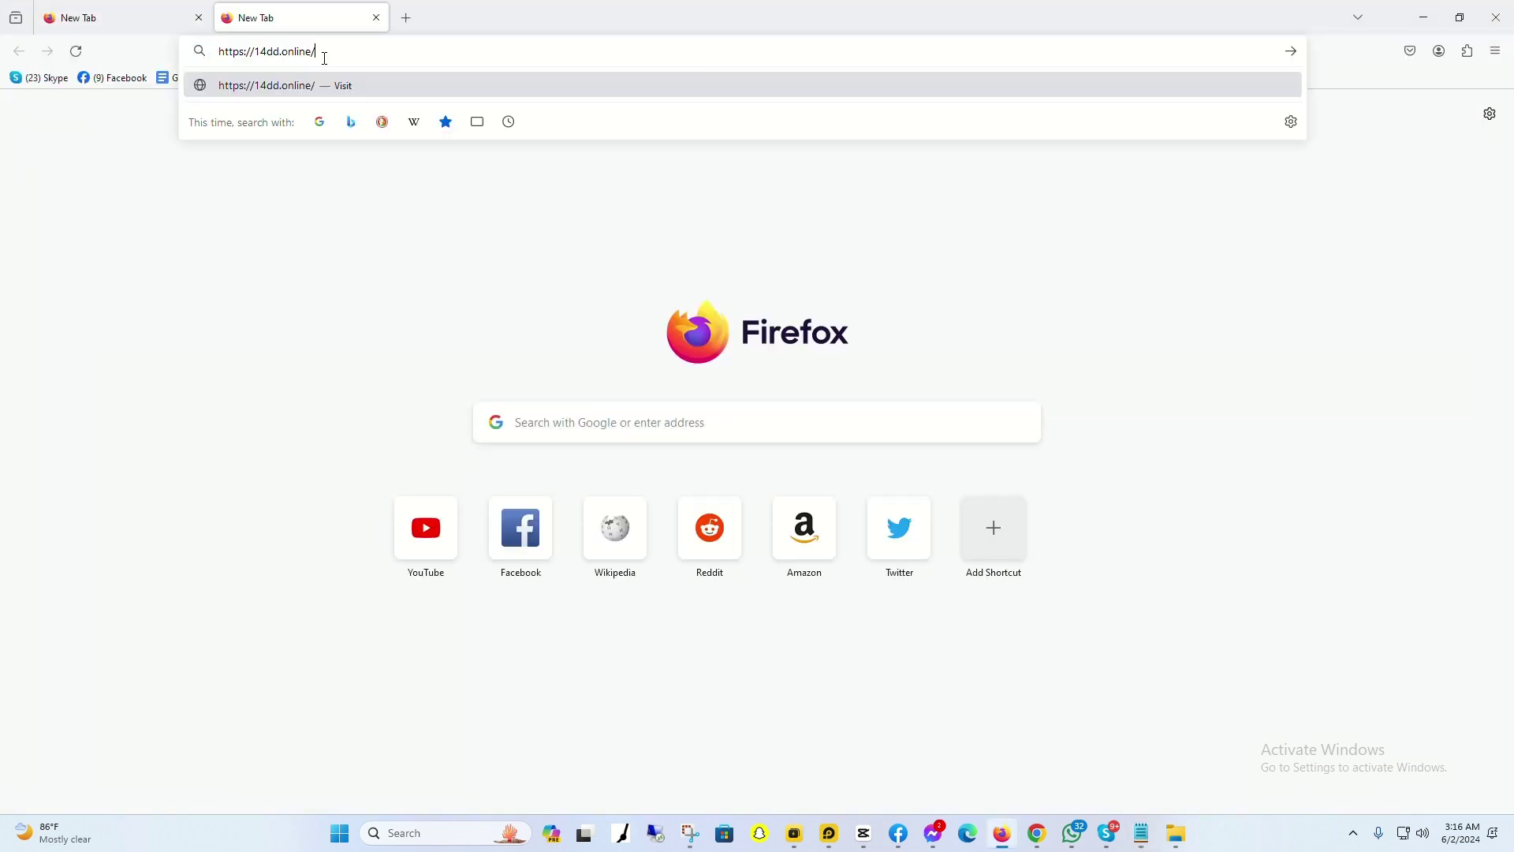
key(Return)
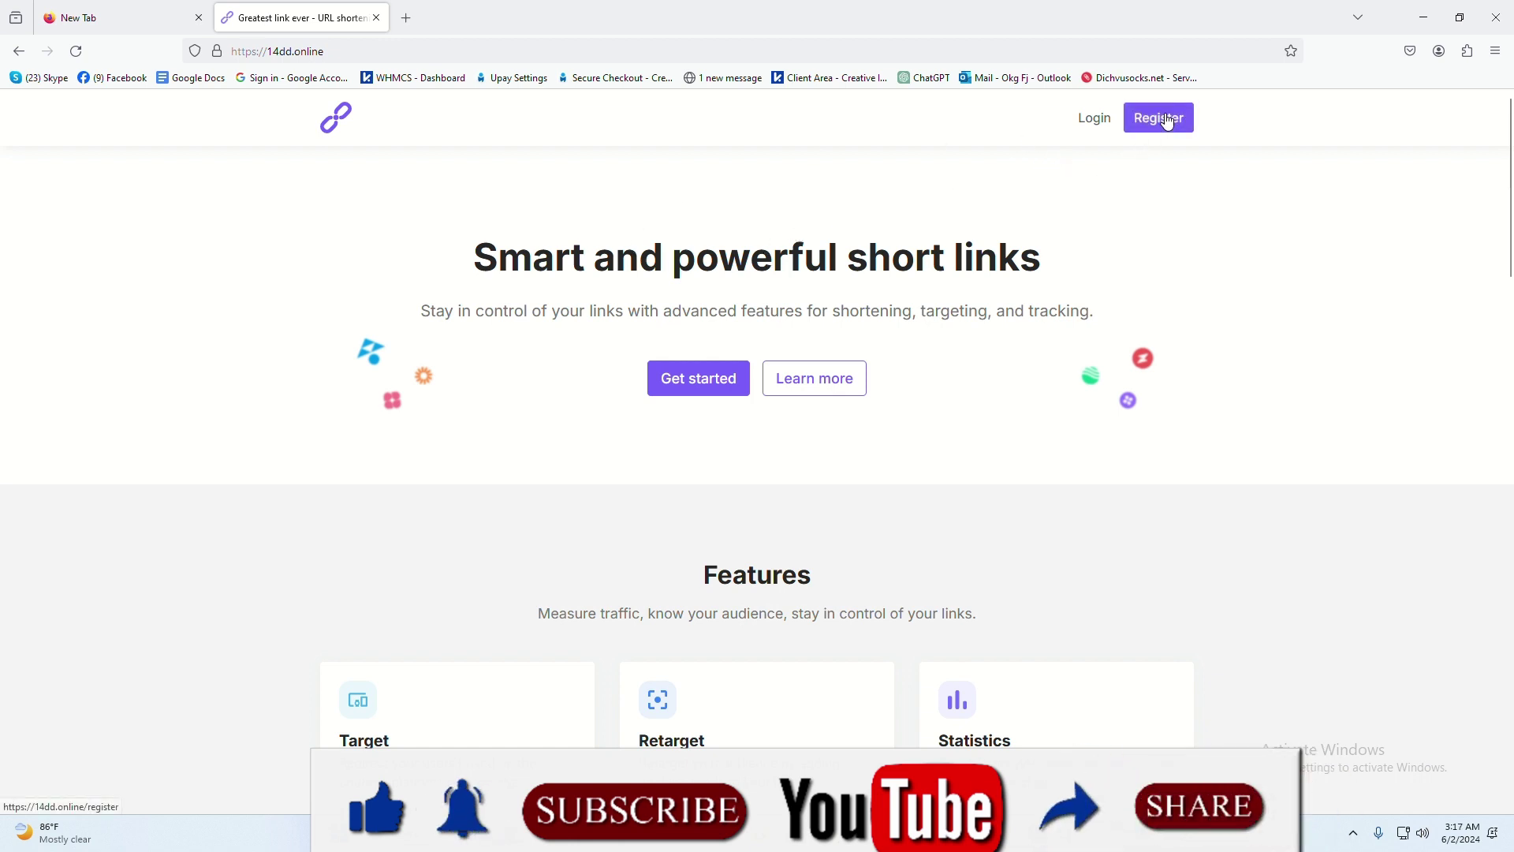
click(1169, 122)
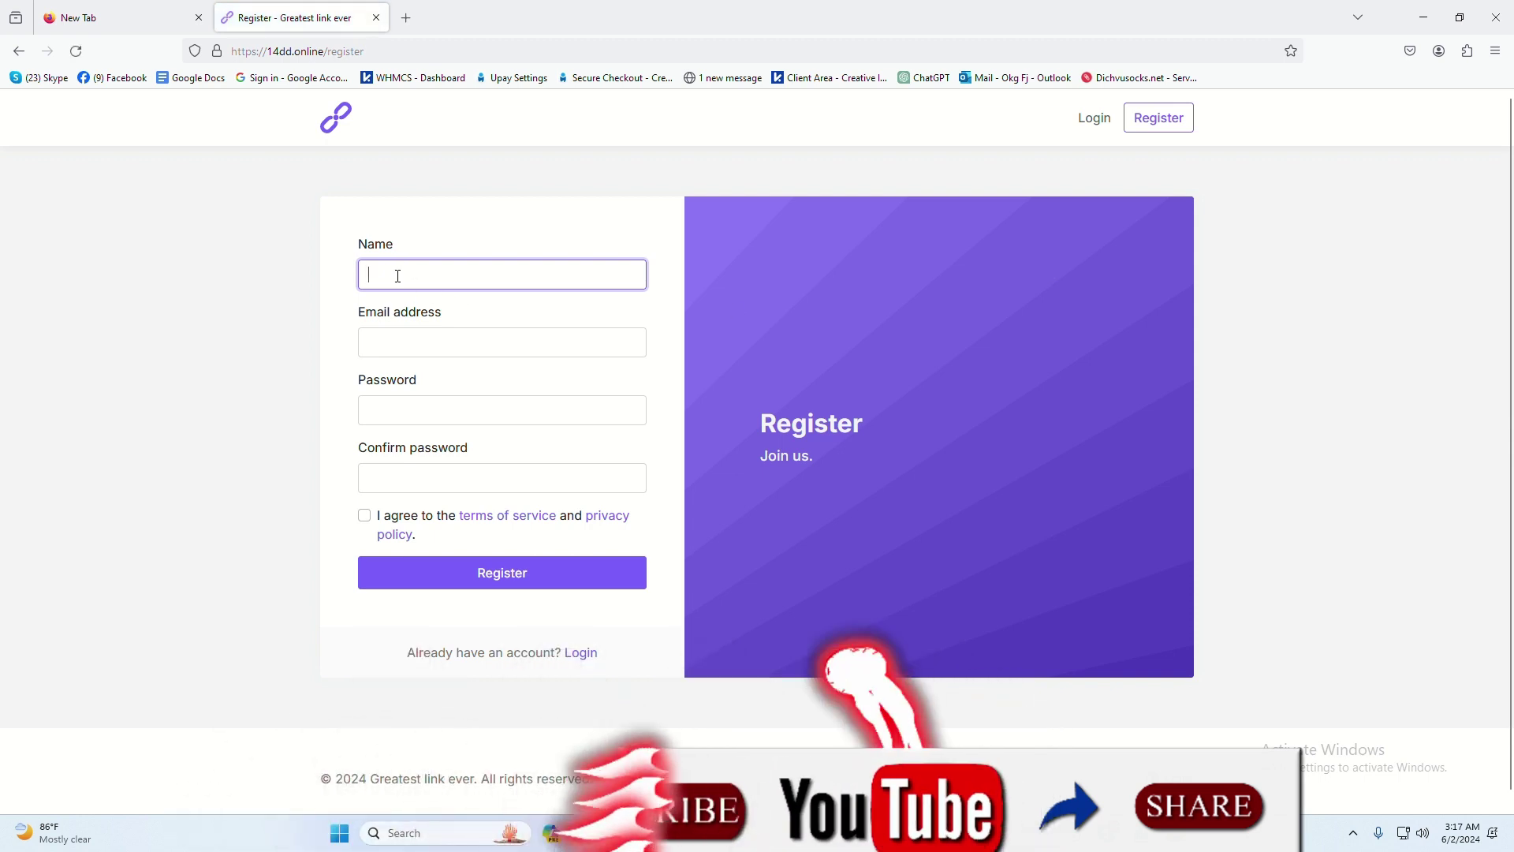
Step: Enter the account's name and e-mail address in the sign-up form
text(w4terter)
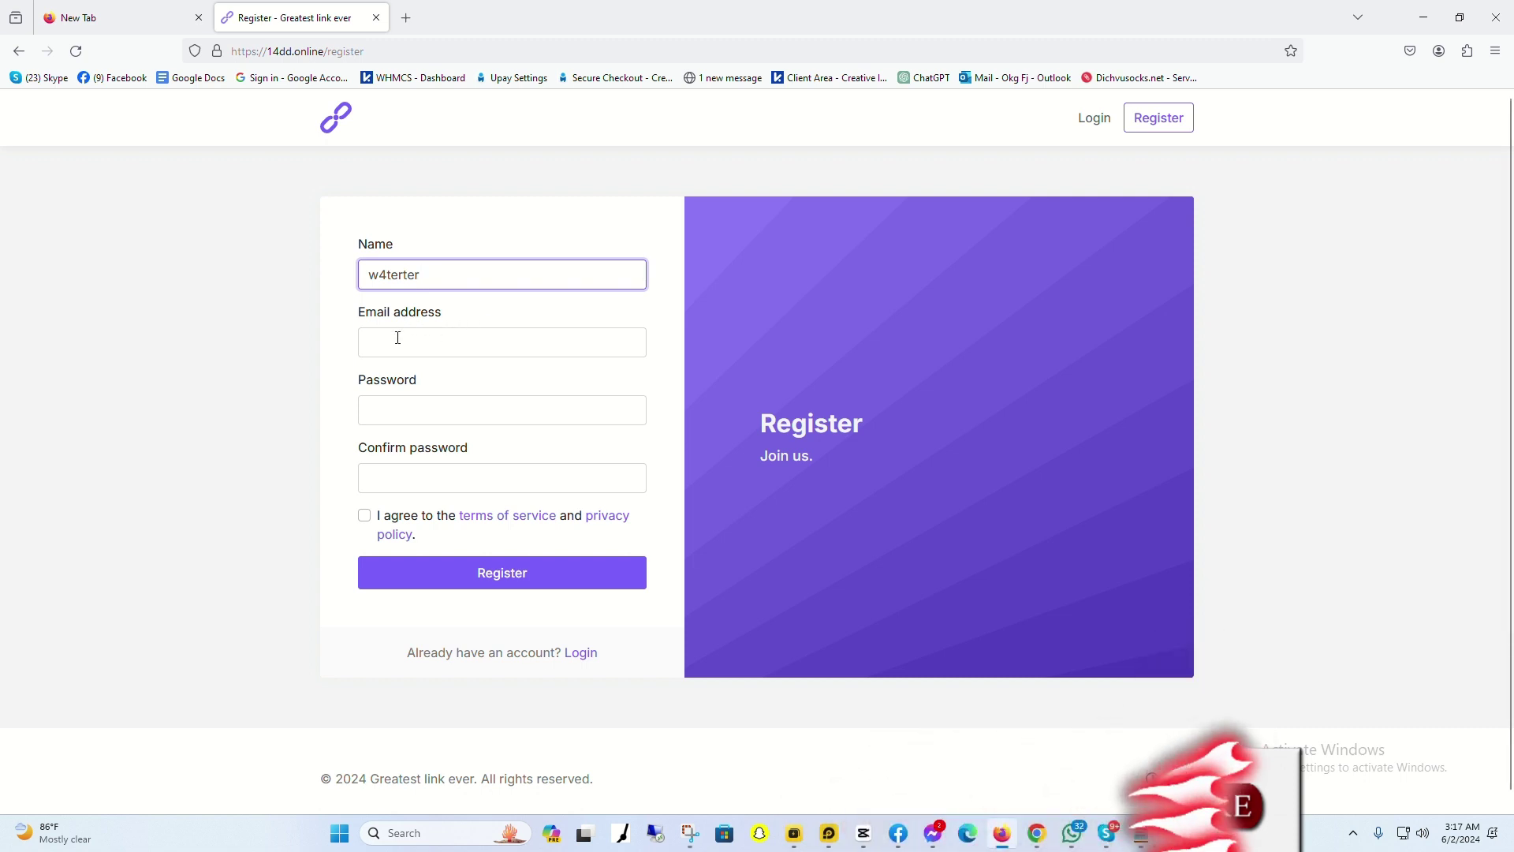
click(392, 340)
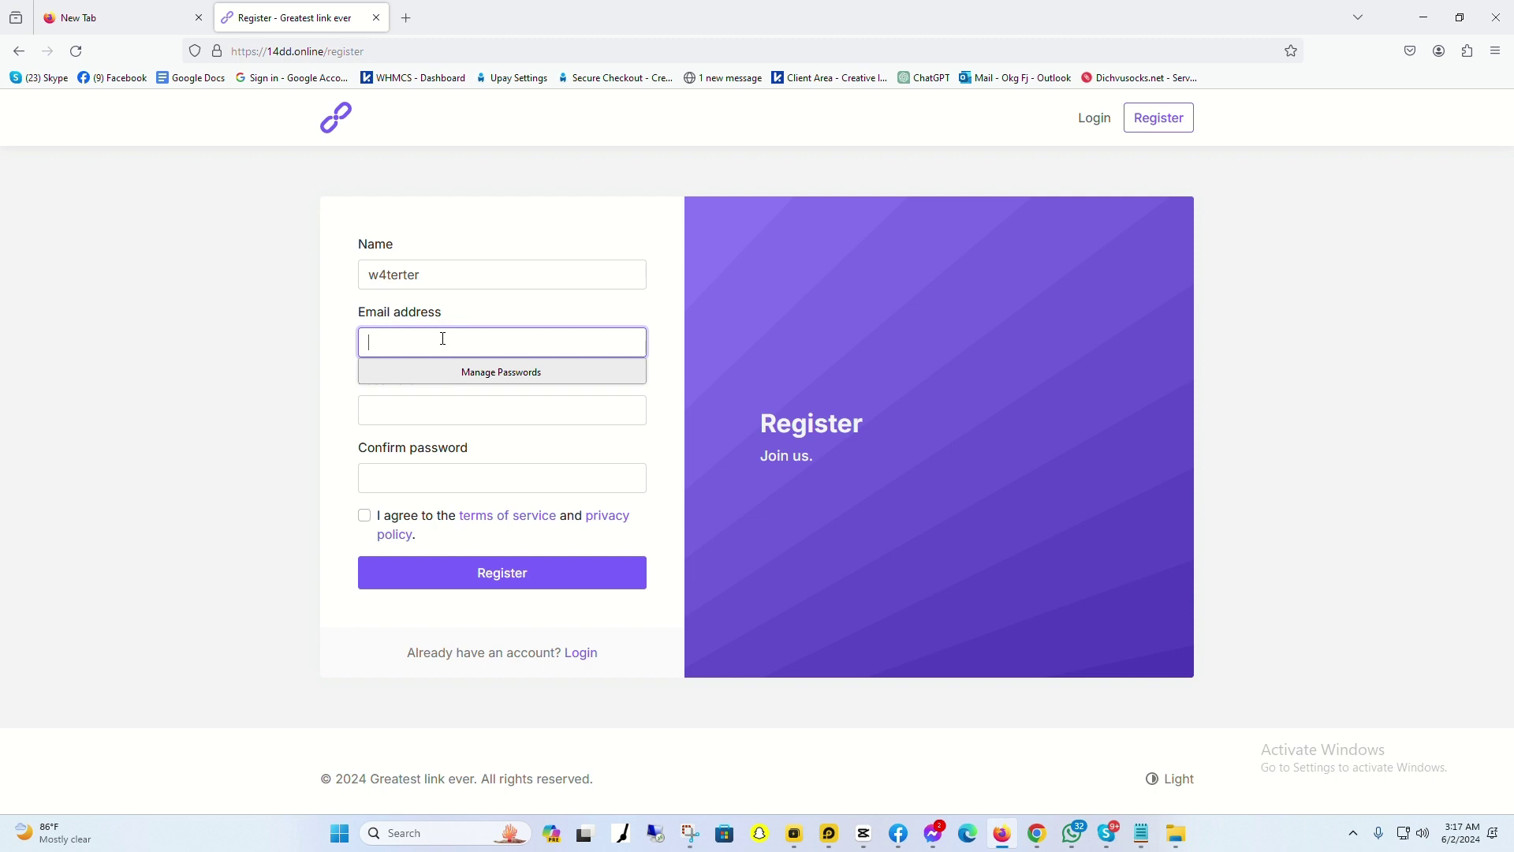
Step: Enter and confirm the password, agree to the terms, and submit the registration
click(408, 412)
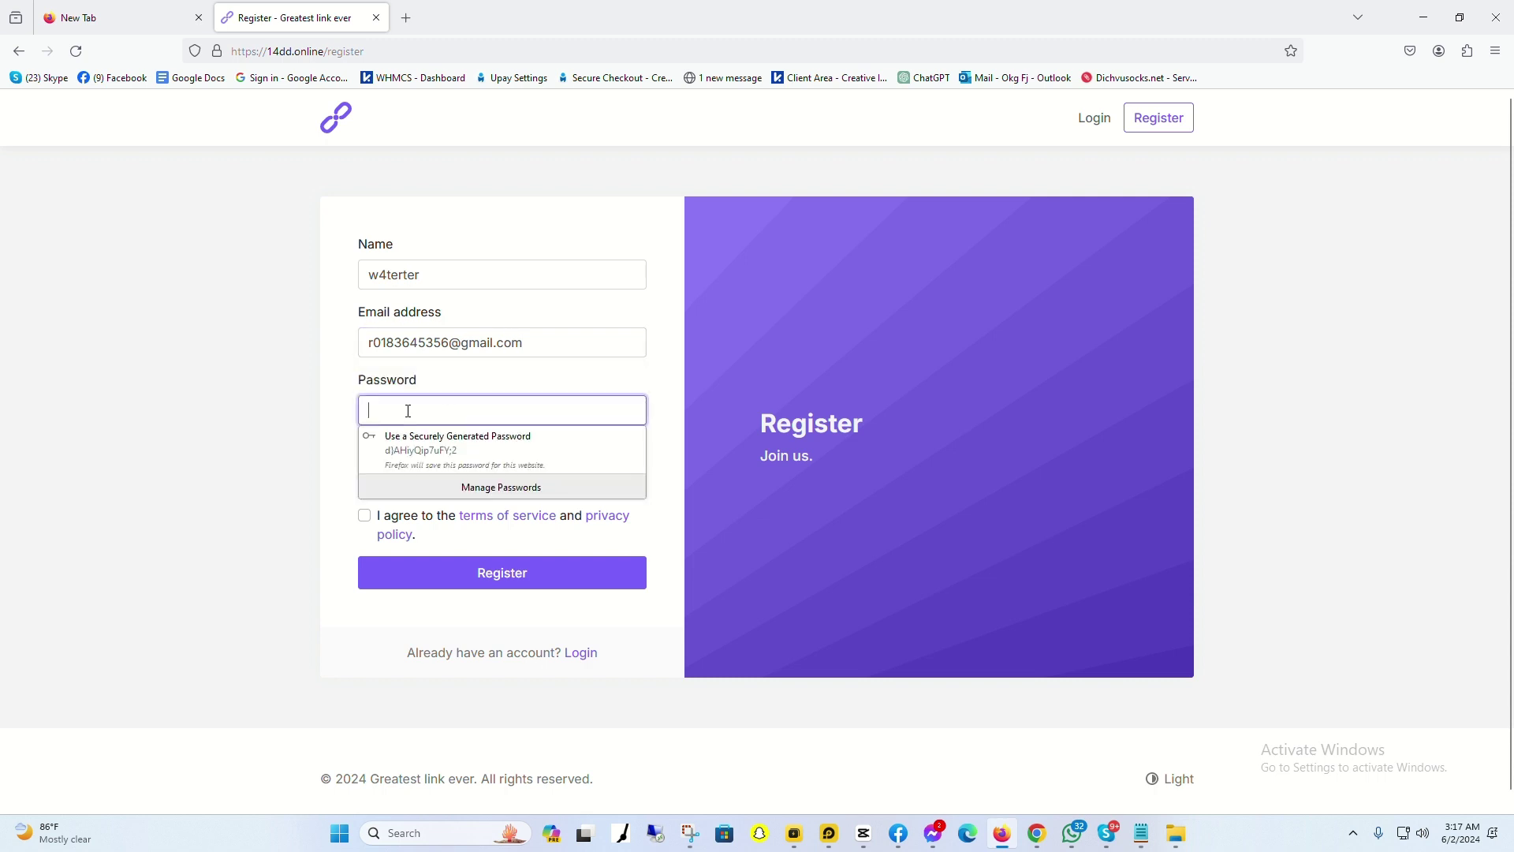
text(aaaaaaa)
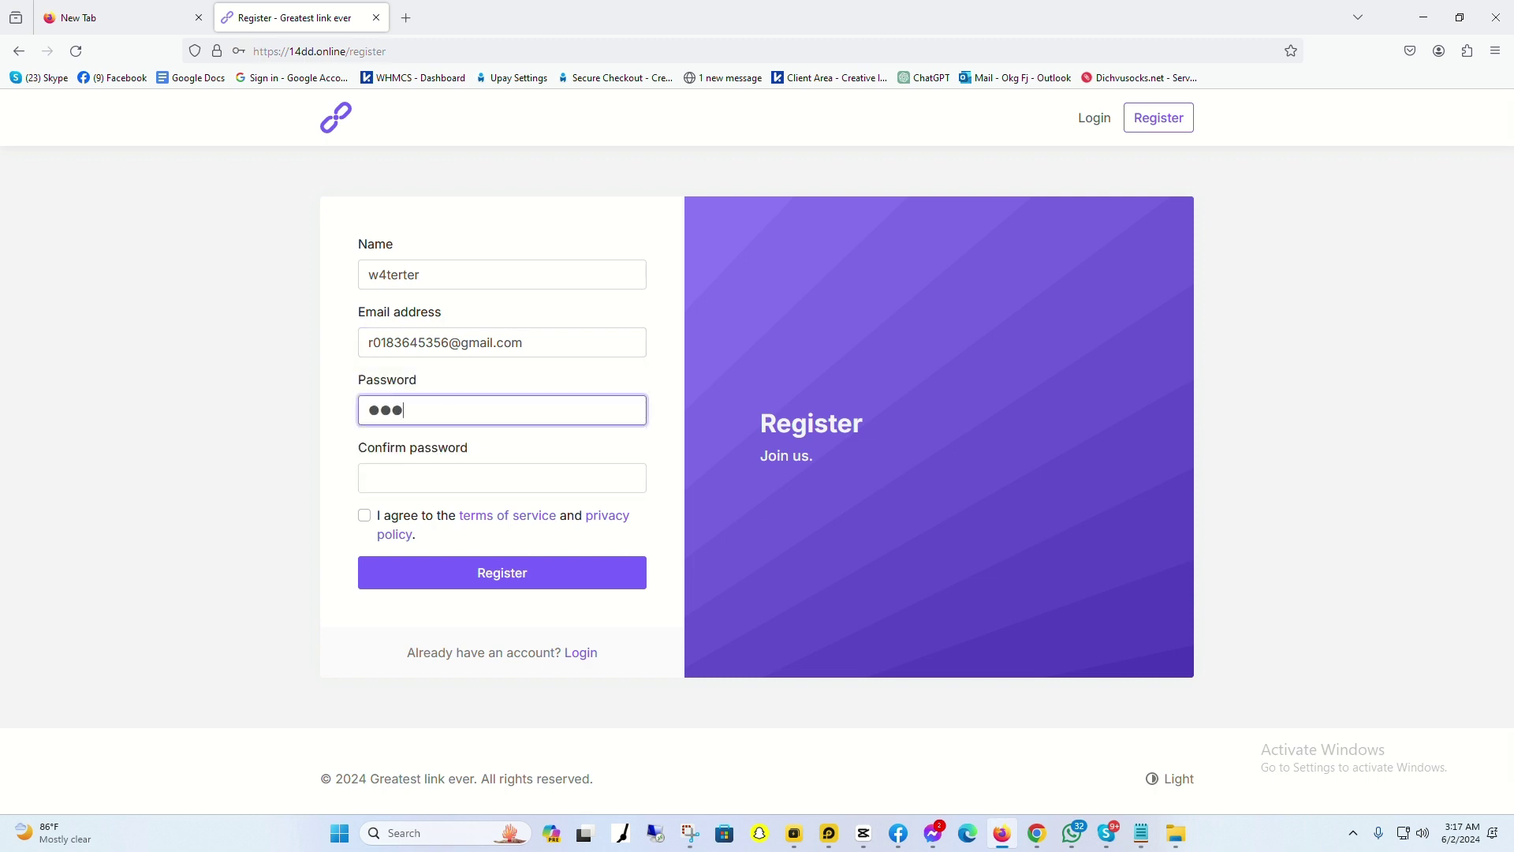
click(395, 483)
text(a)
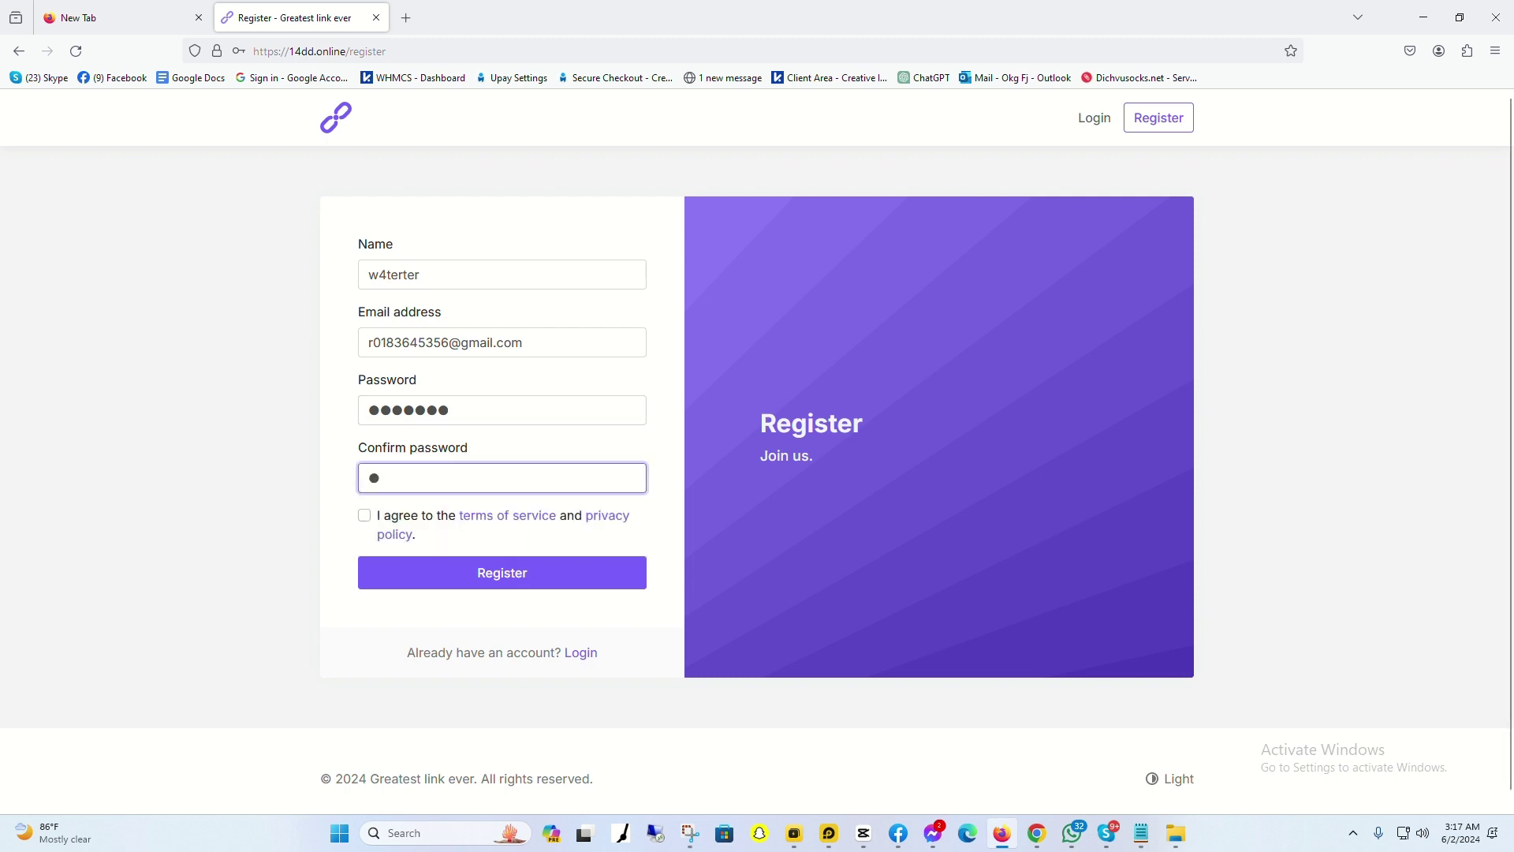
text(aaaaaa)
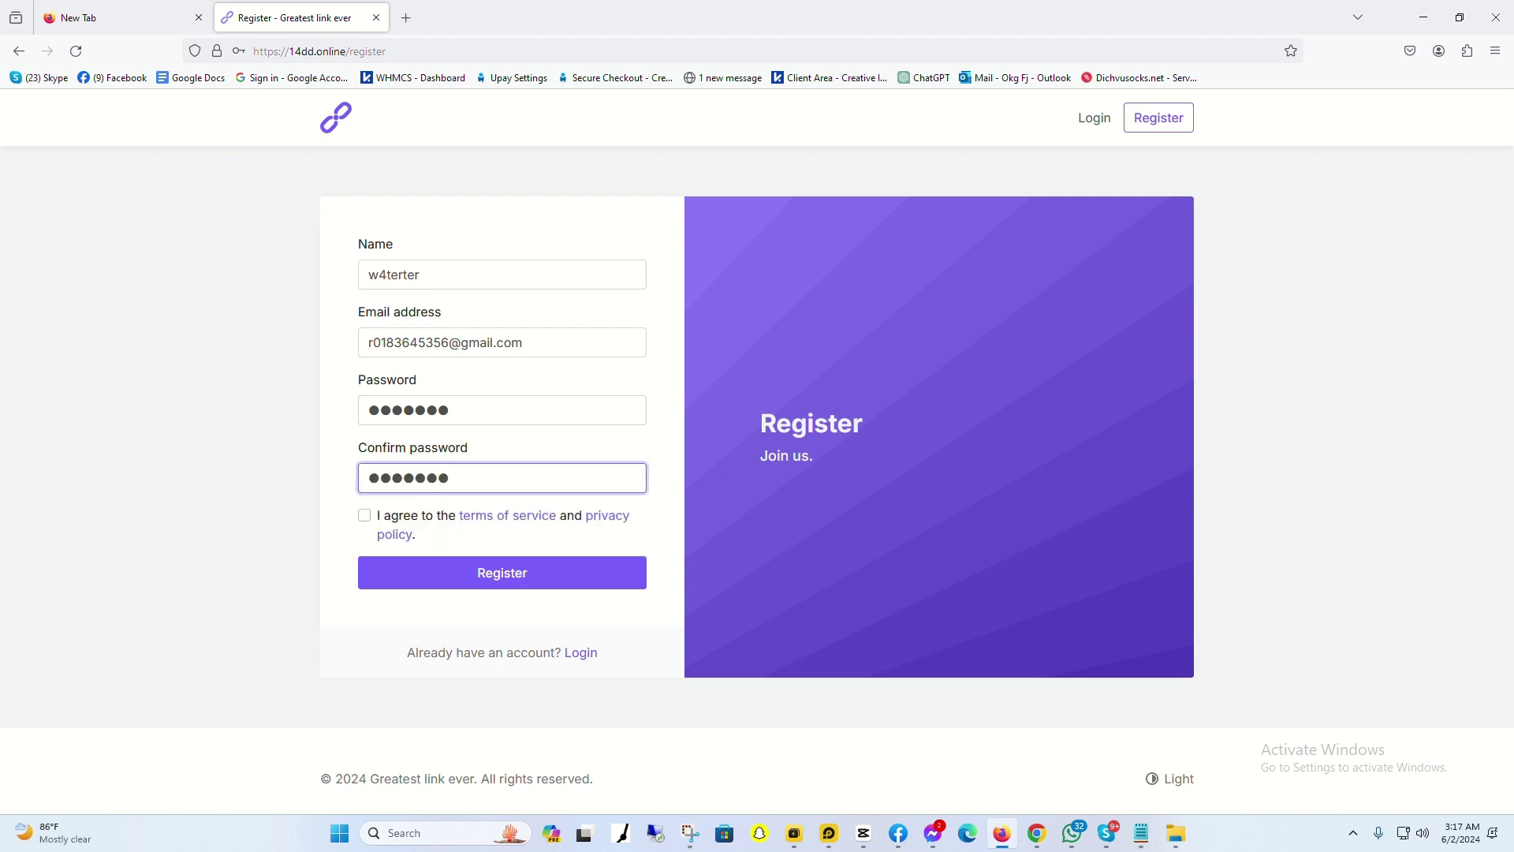
click(365, 518)
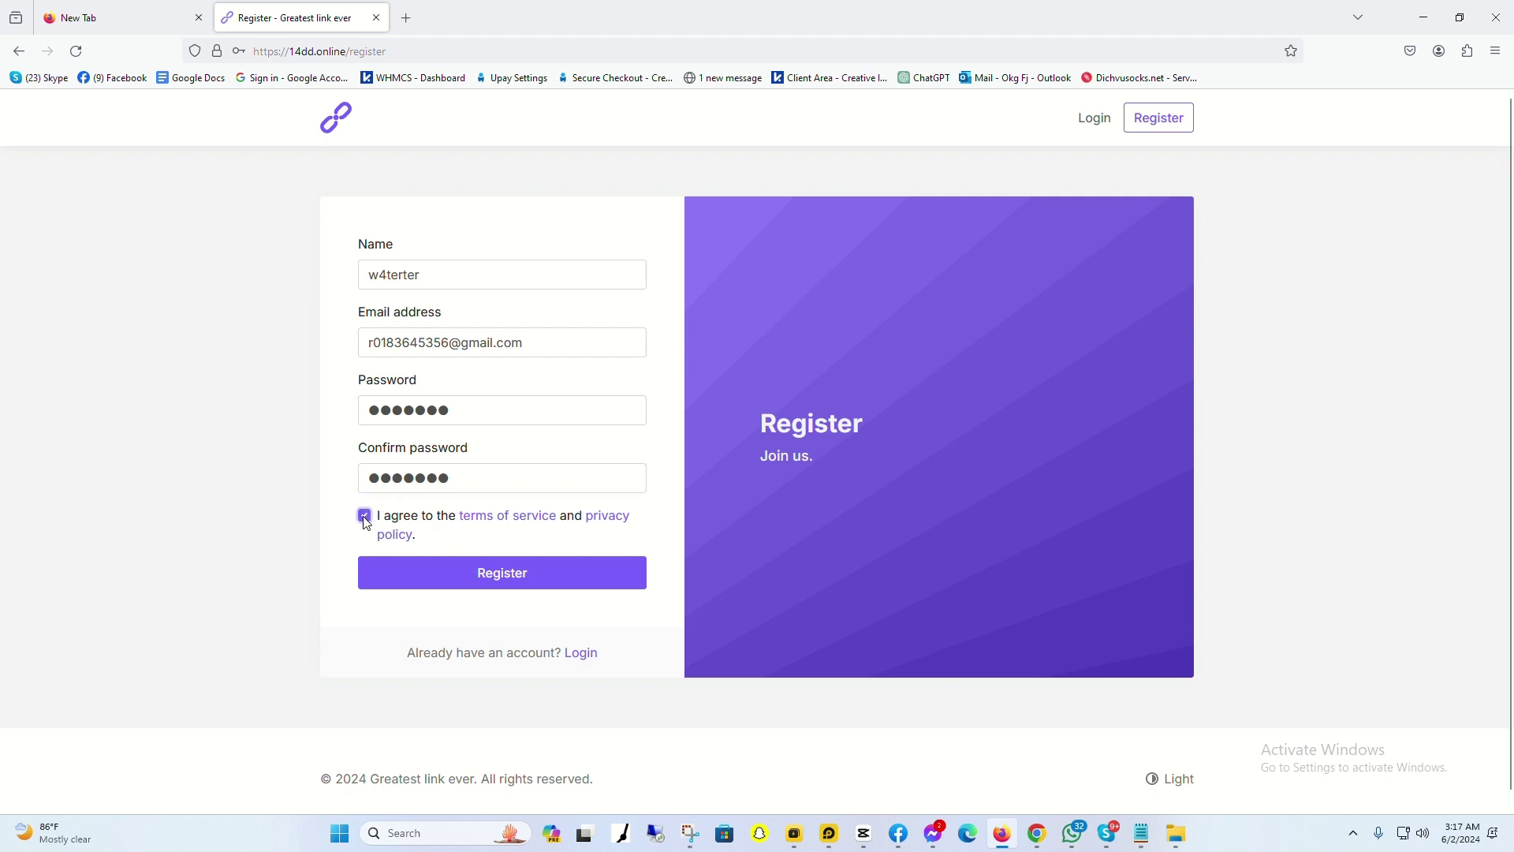
click(522, 580)
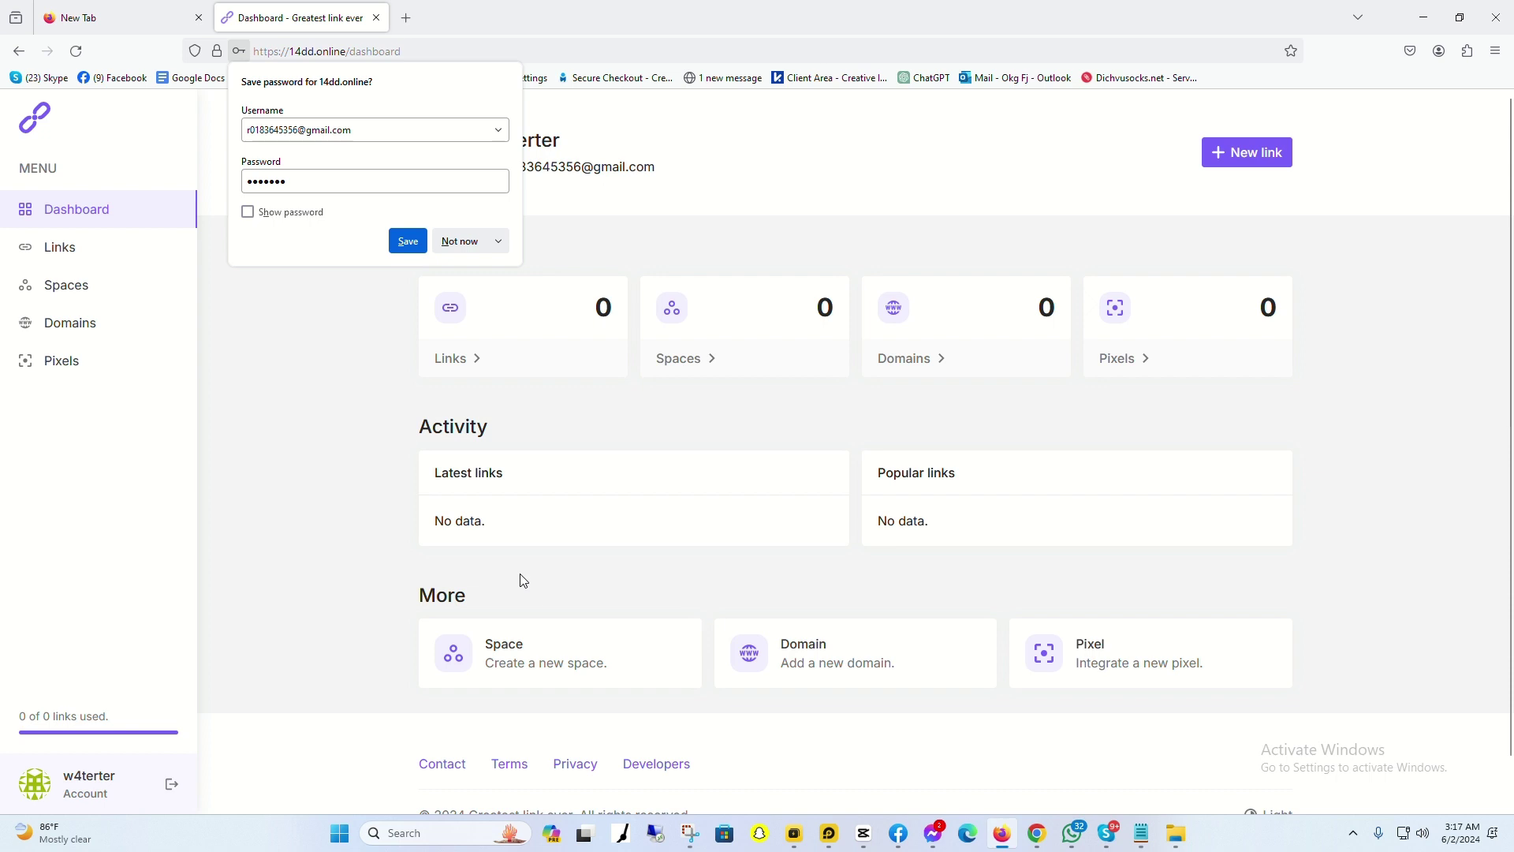
Step: Decline saving the password, log out, open the login page, and select the notes' e-mail line
click(465, 242)
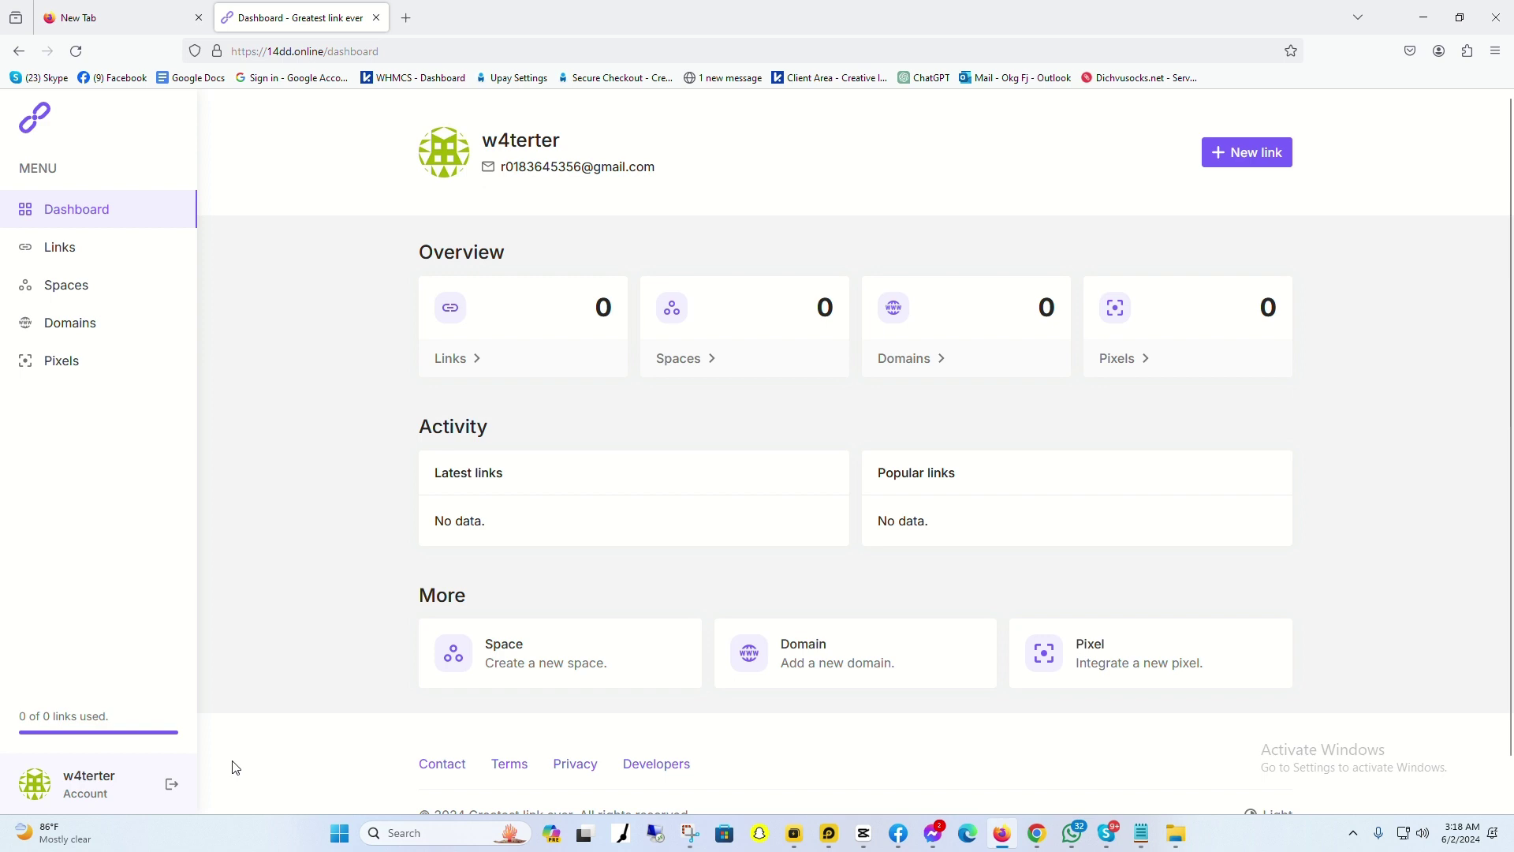
click(170, 788)
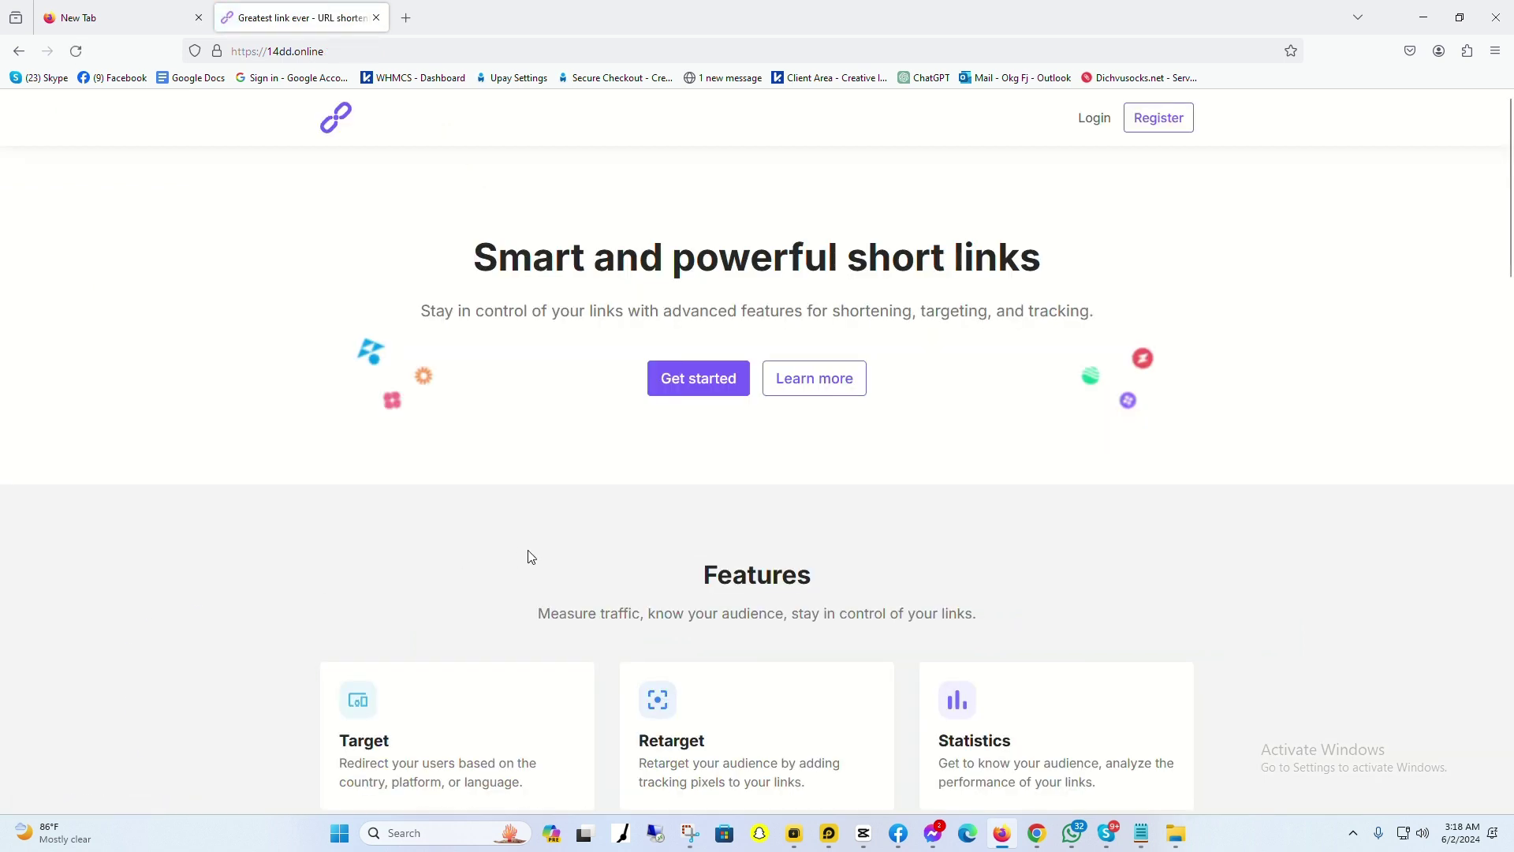
click(1091, 119)
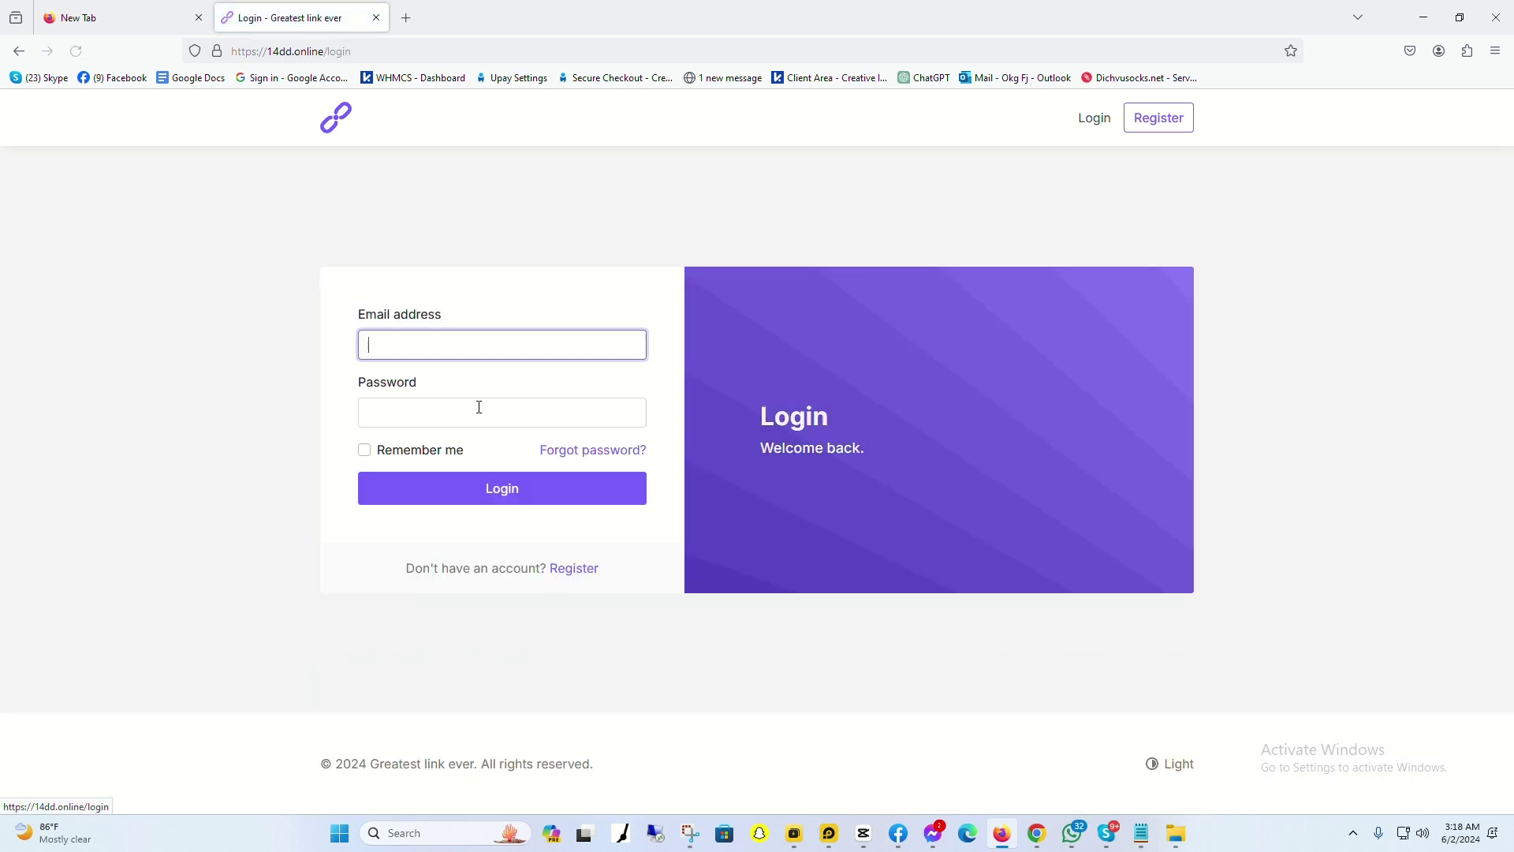
click(1143, 832)
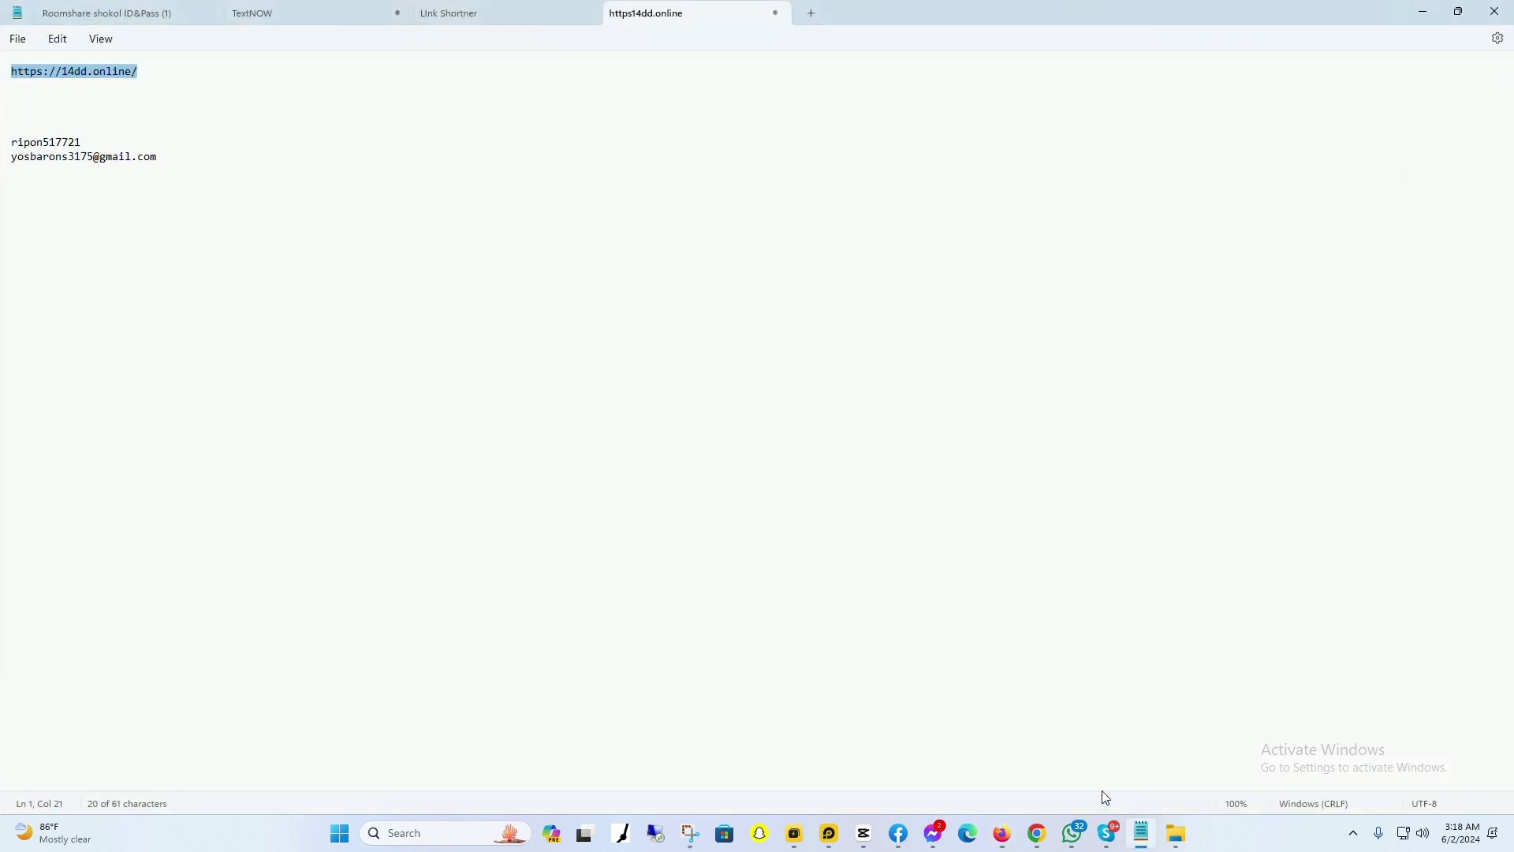
drag(161, 156, 3, 171)
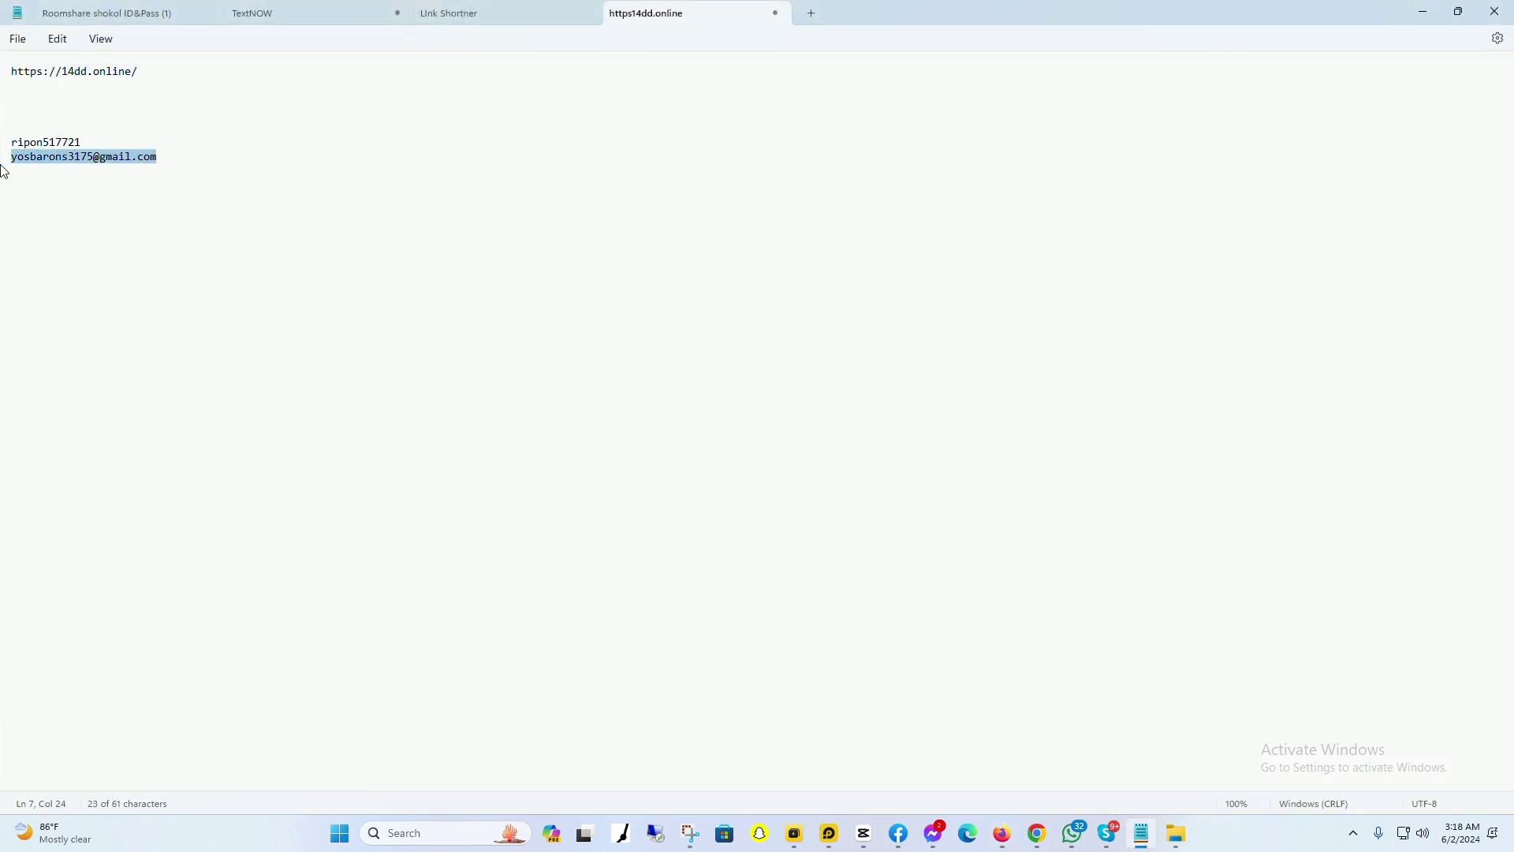
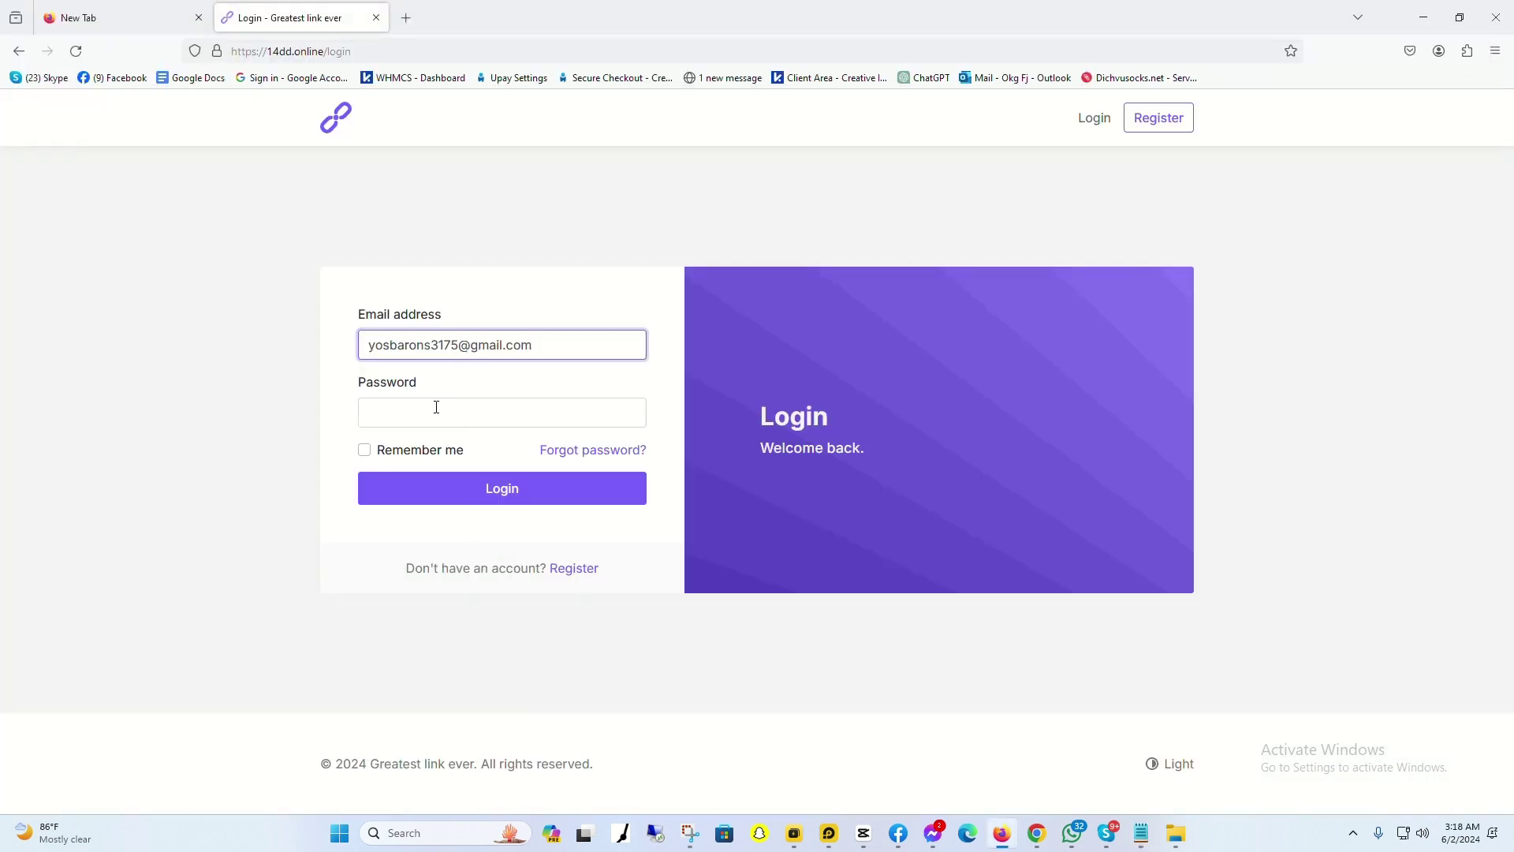
Step: Log in with the account password and Remember me ticked, declining Firefox's password save
click(436, 407)
text(••)
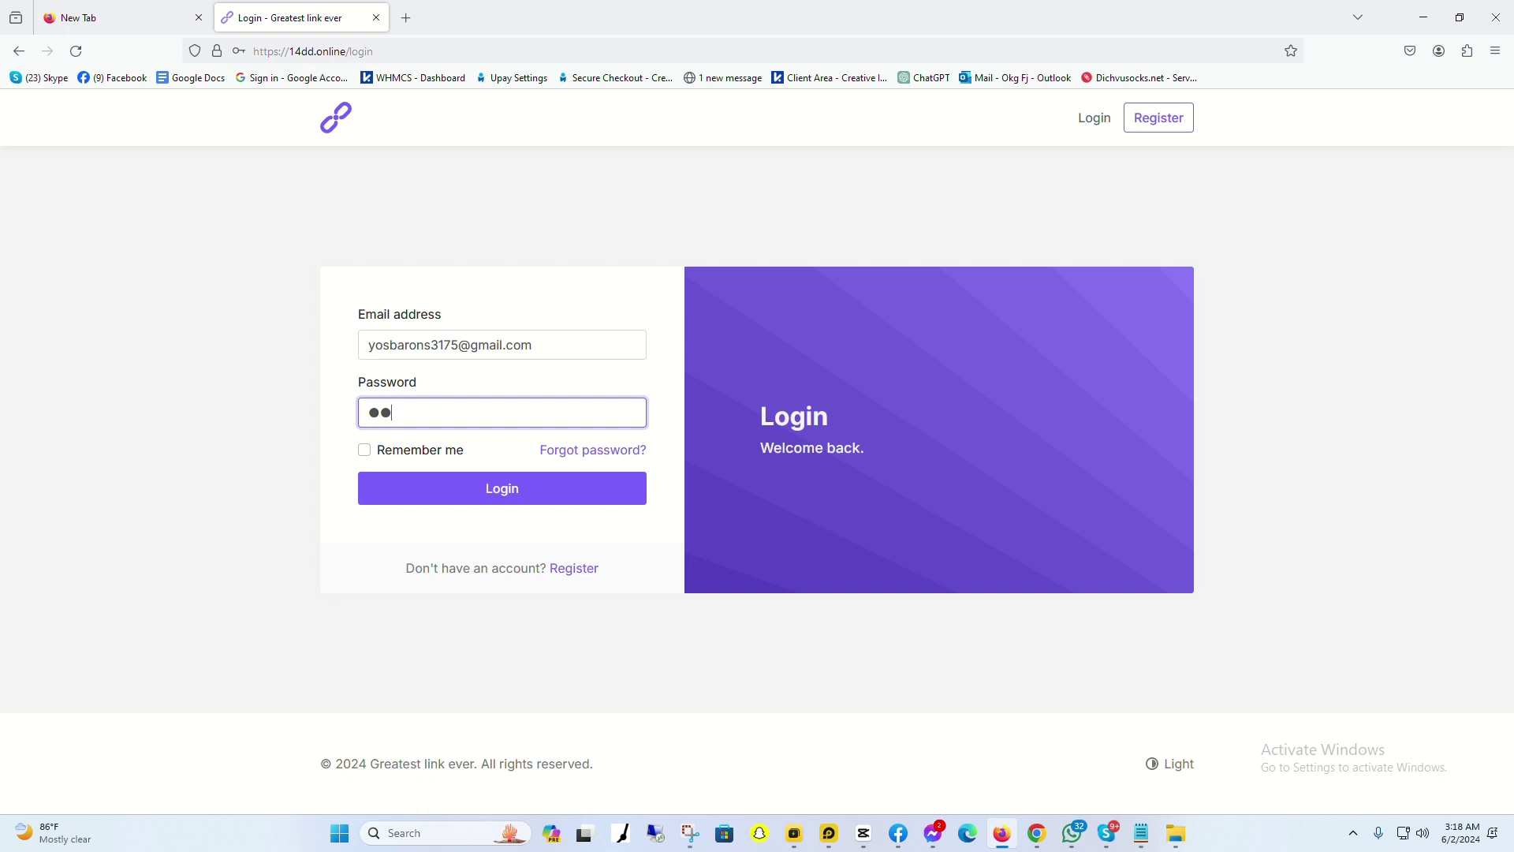
text(•••••••••)
click(365, 450)
click(494, 493)
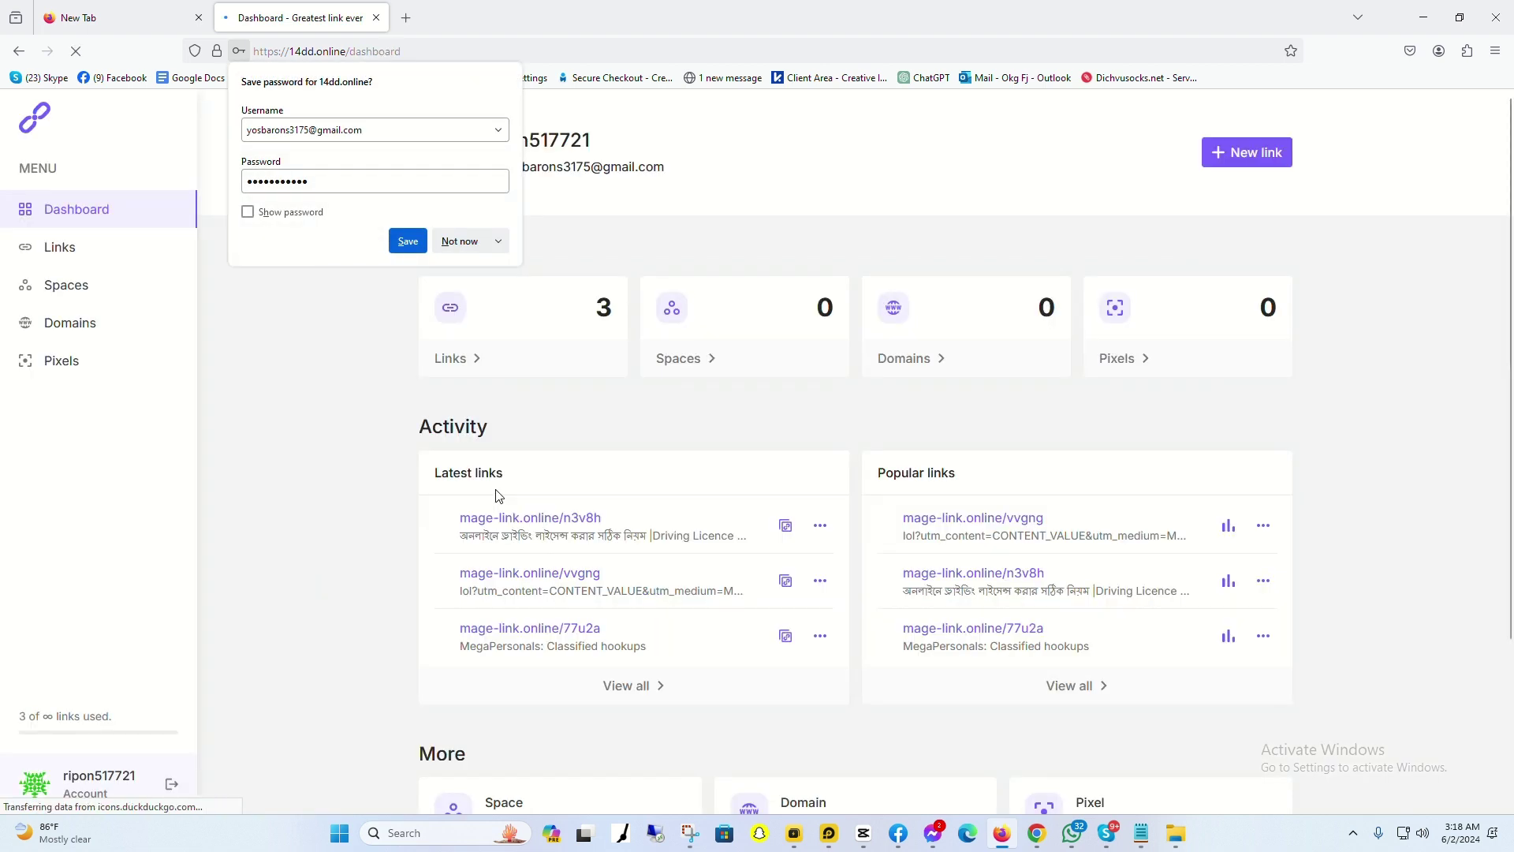
click(460, 241)
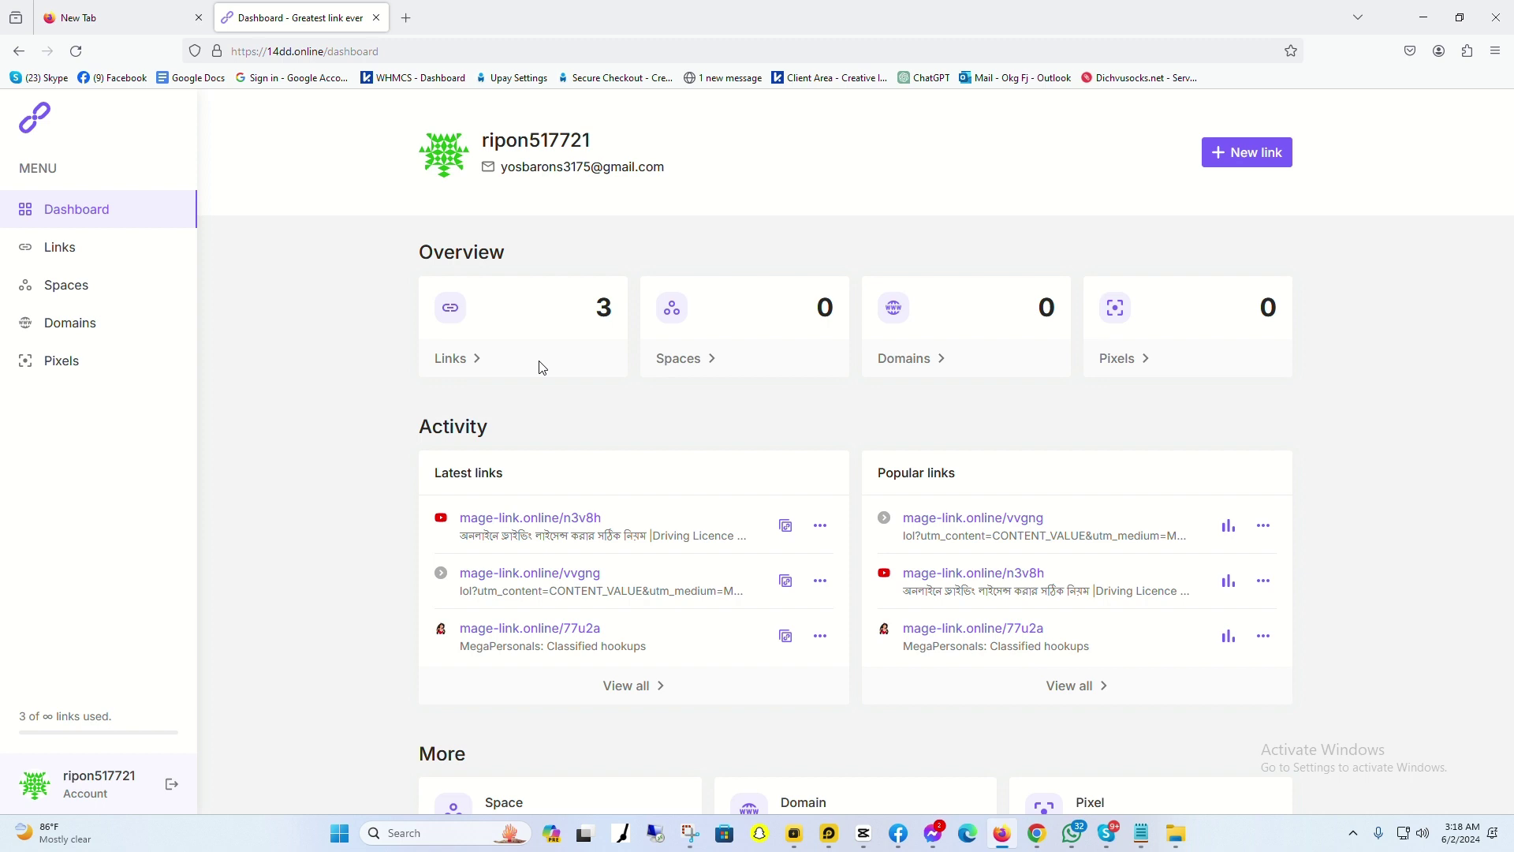
scroll(615, 481, down, 3)
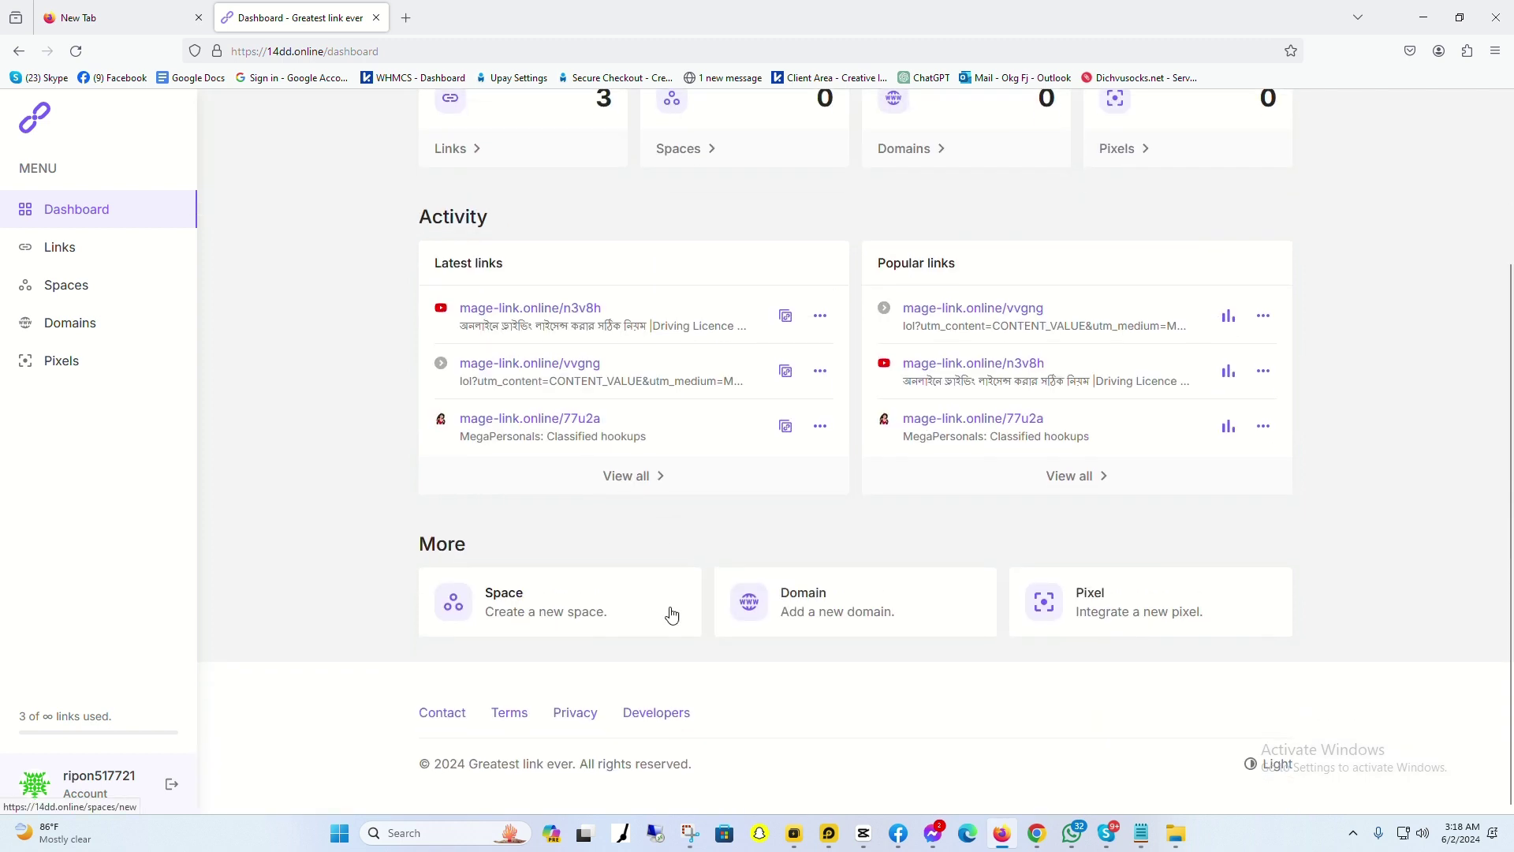
scroll(749, 430, up, 3)
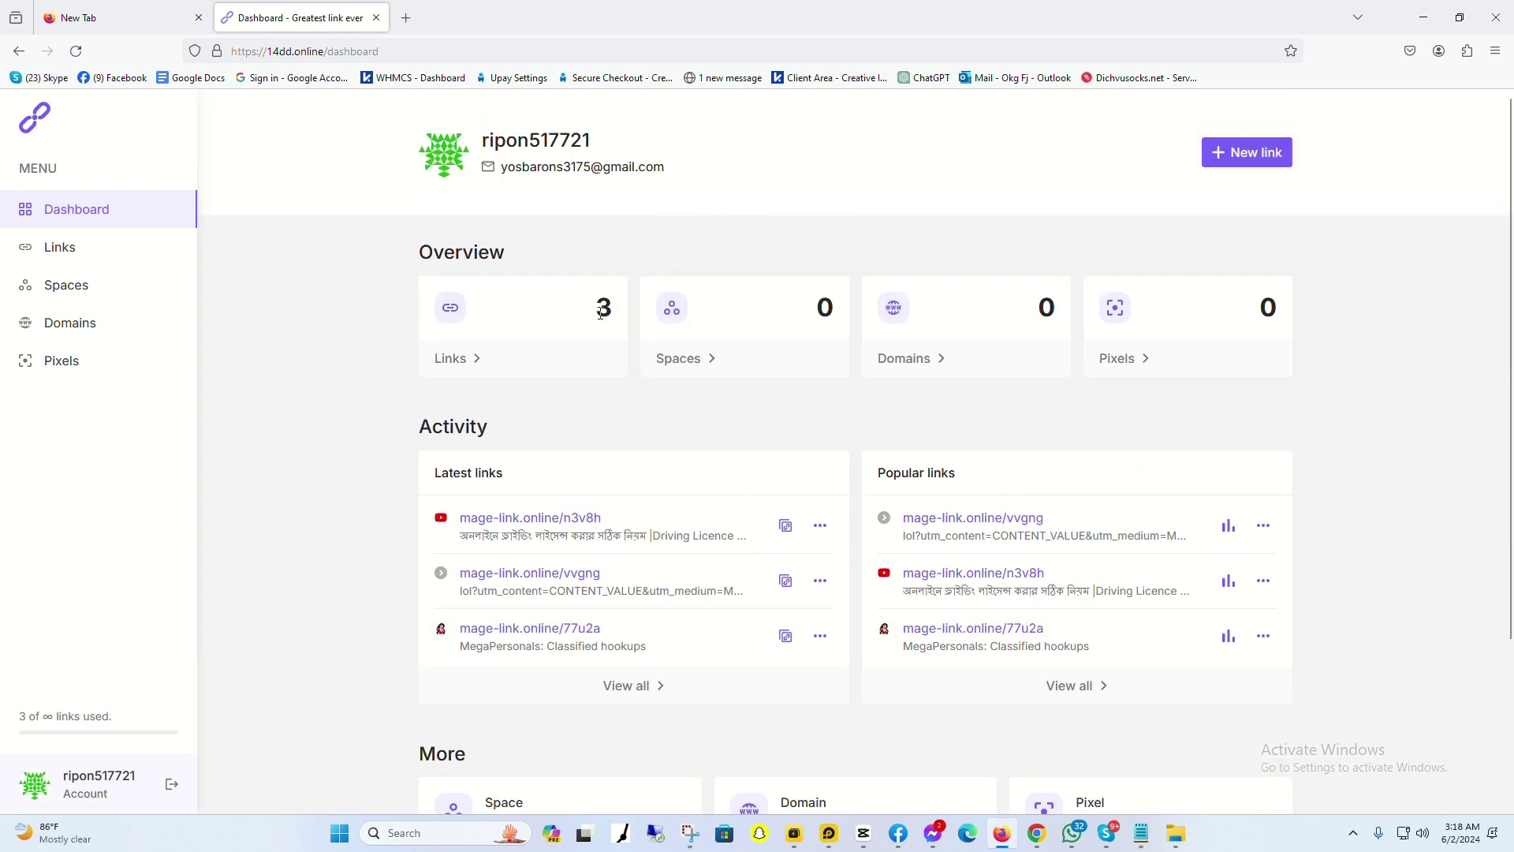
Step: Go from the dashboard's New link button to the Links page
click(1249, 168)
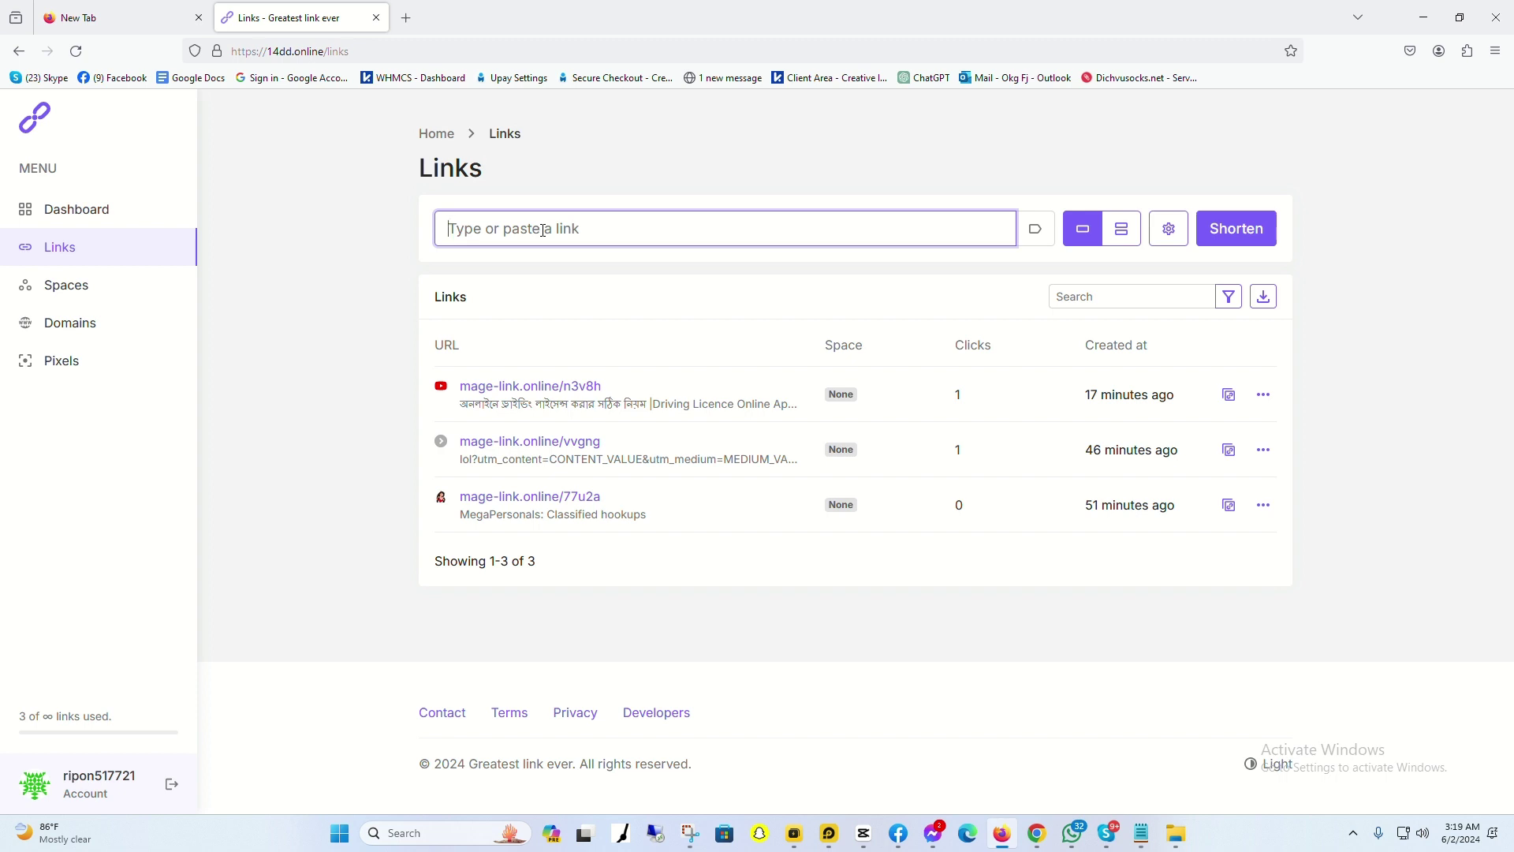
click(669, 31)
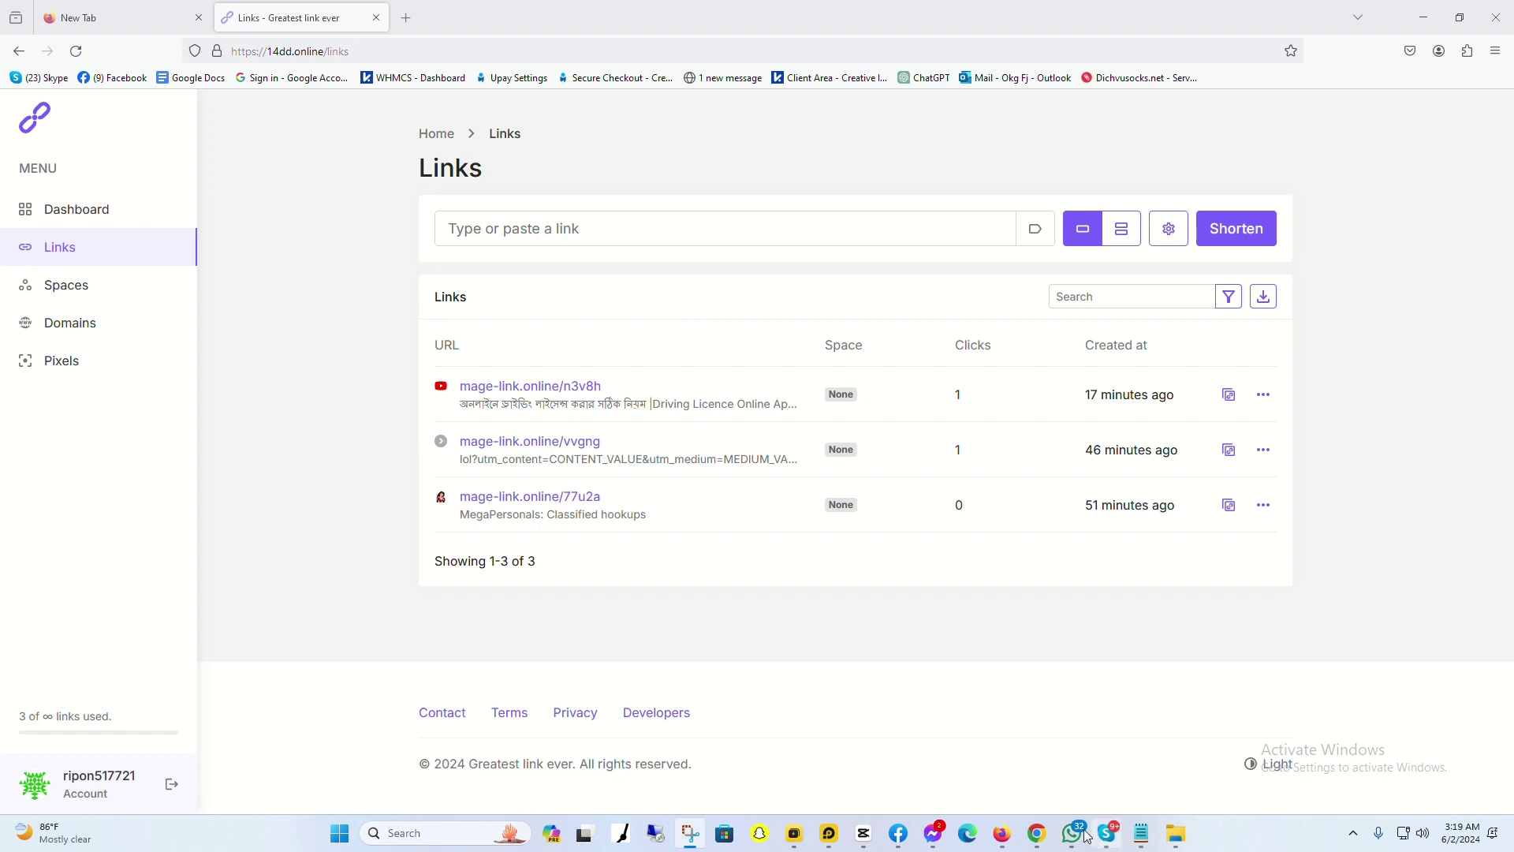
Step: Copy the whole post_detail/78 URL line from Notepad and paste it into the link field
click(1144, 835)
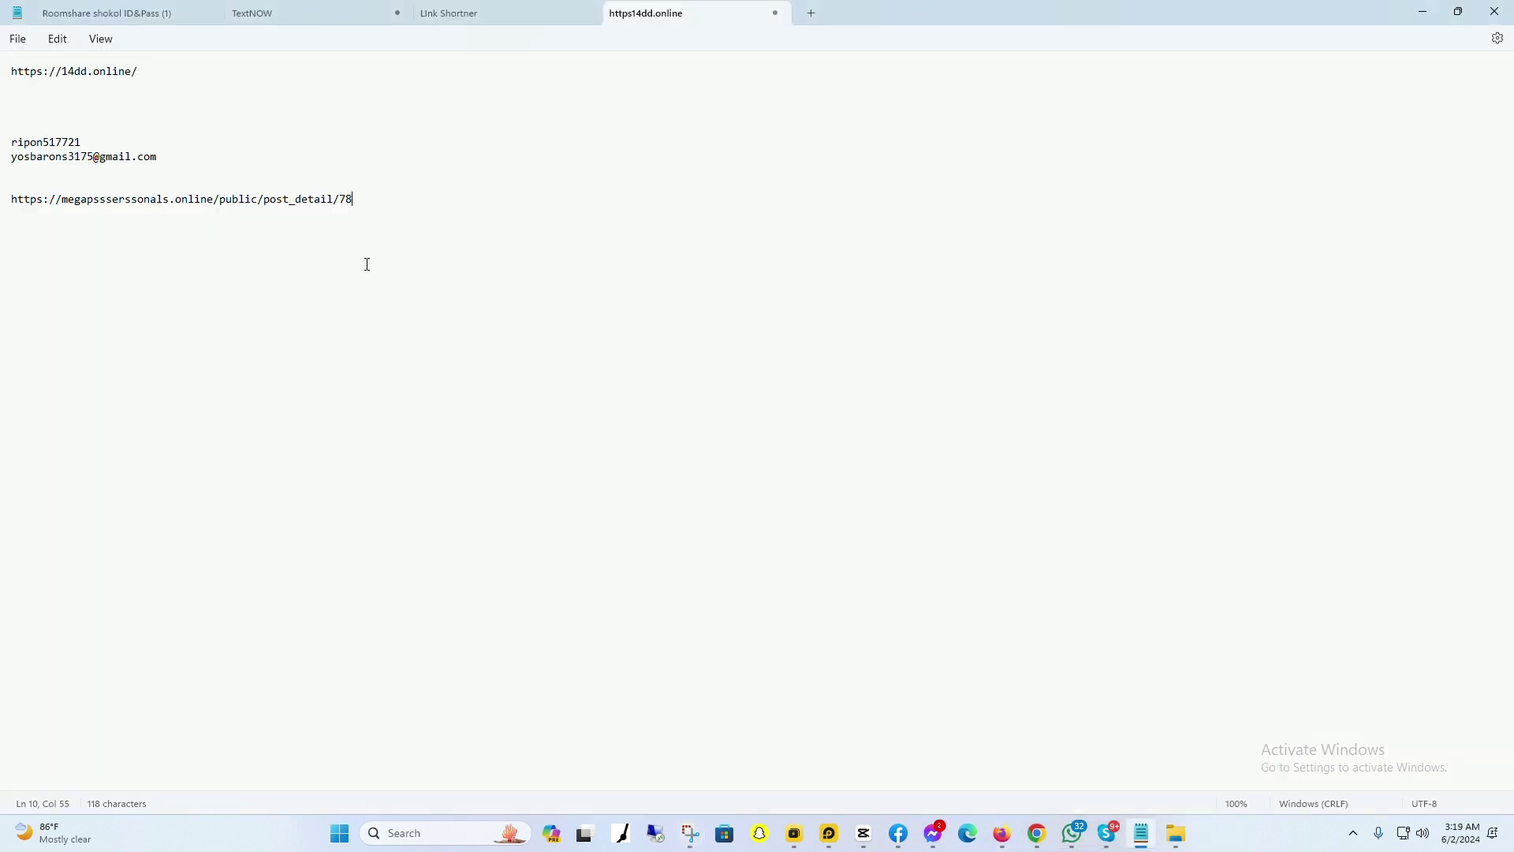
drag(388, 199, 73, 201)
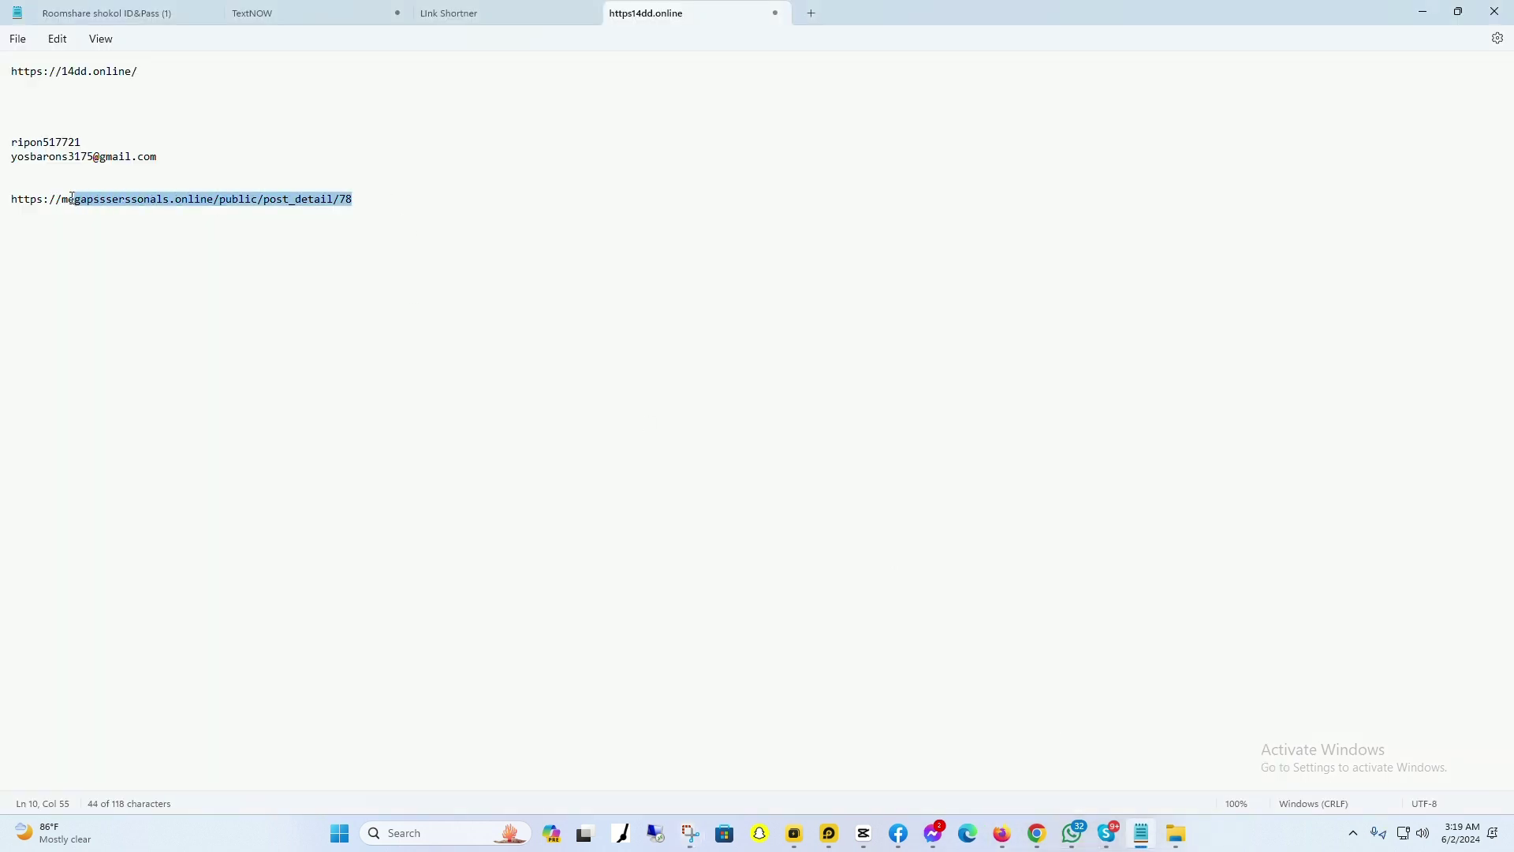
click(72, 199)
drag(395, 203, 4, 204)
click(1003, 833)
text(https://megapsssersssonals.online/public/post_detail/78)
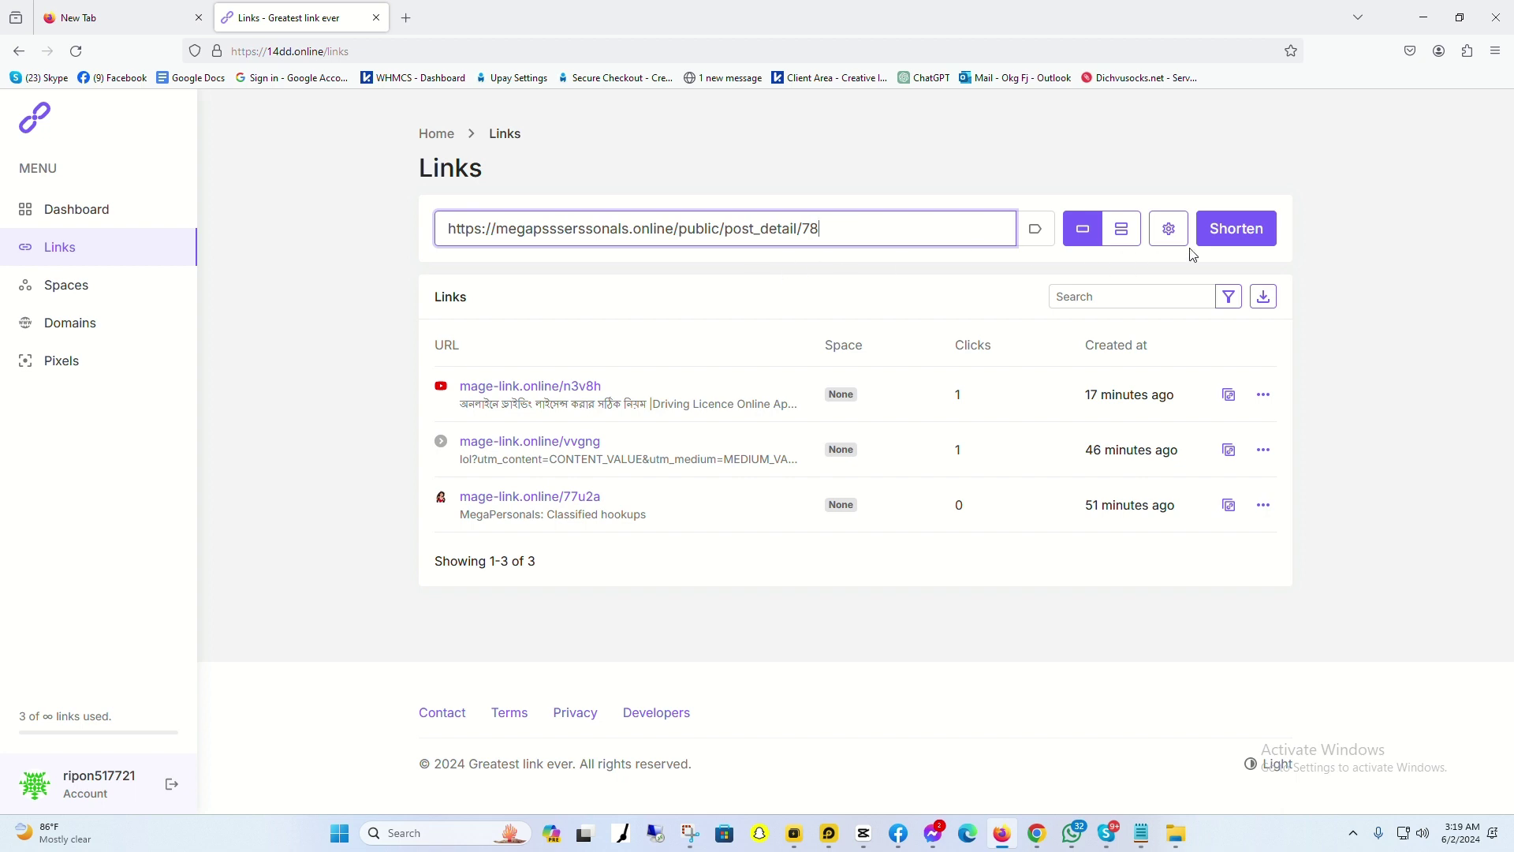
Step: Shorten the pasted URL and select the resulting mage-link.online/c517f address
click(1235, 236)
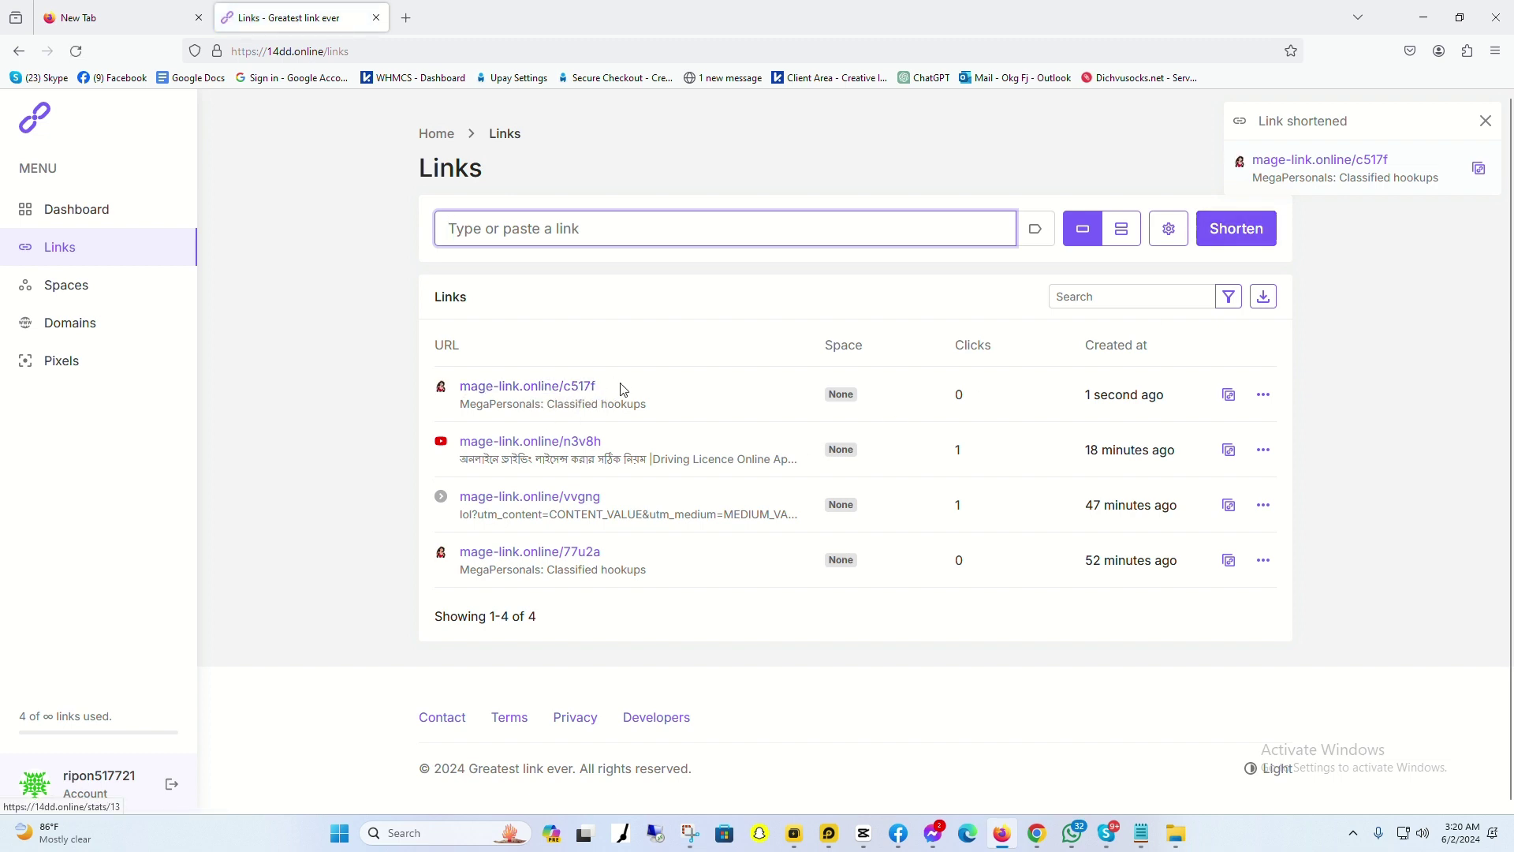
drag(599, 387, 453, 397)
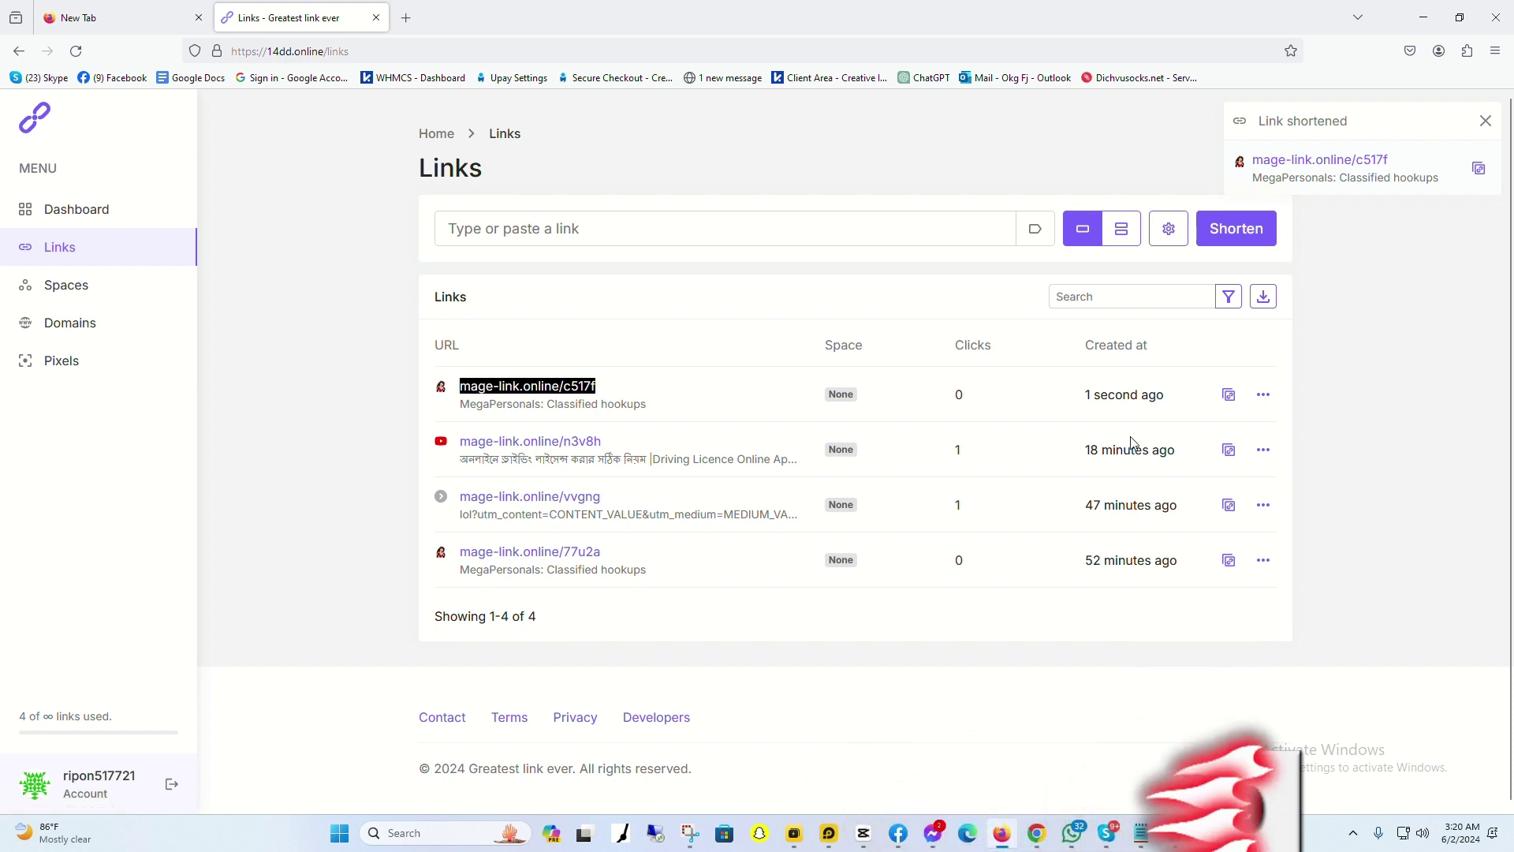
Step: Open the c517f link's Edit form, focus its Link field, and open a new tab
click(1264, 396)
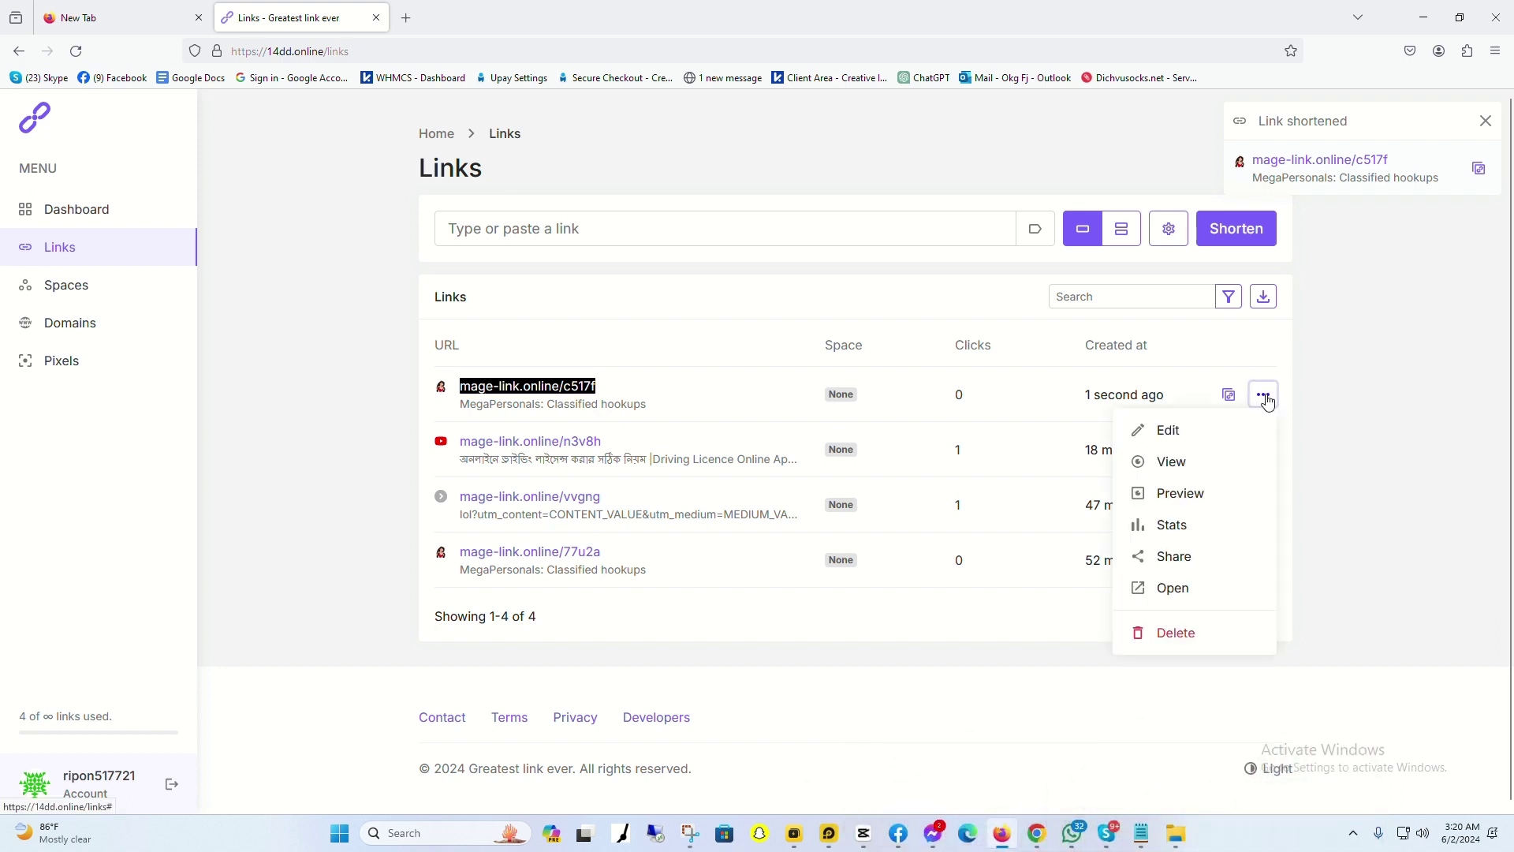
click(1173, 441)
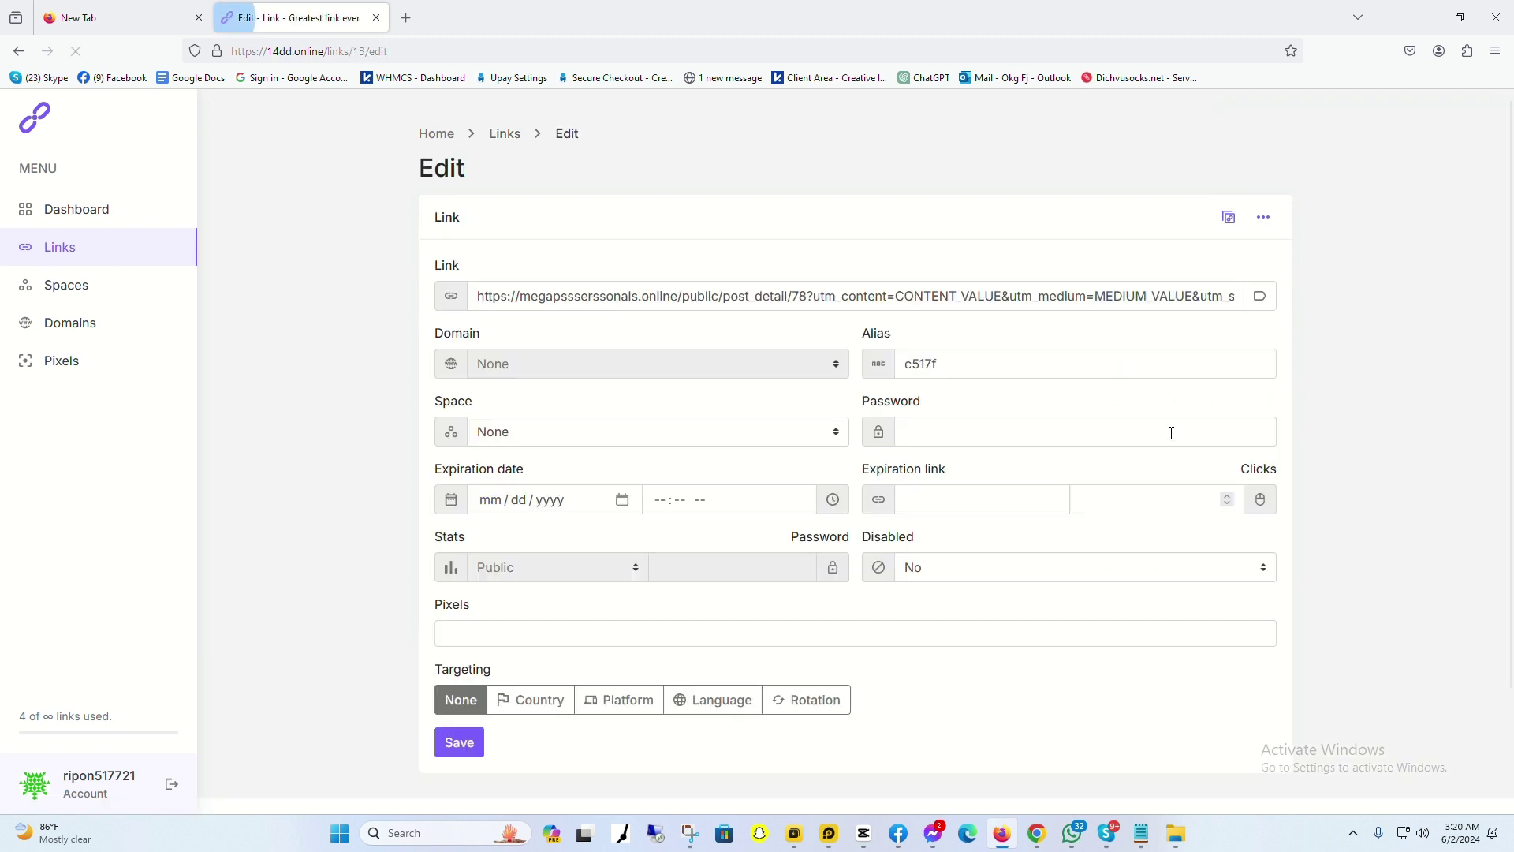
click(837, 298)
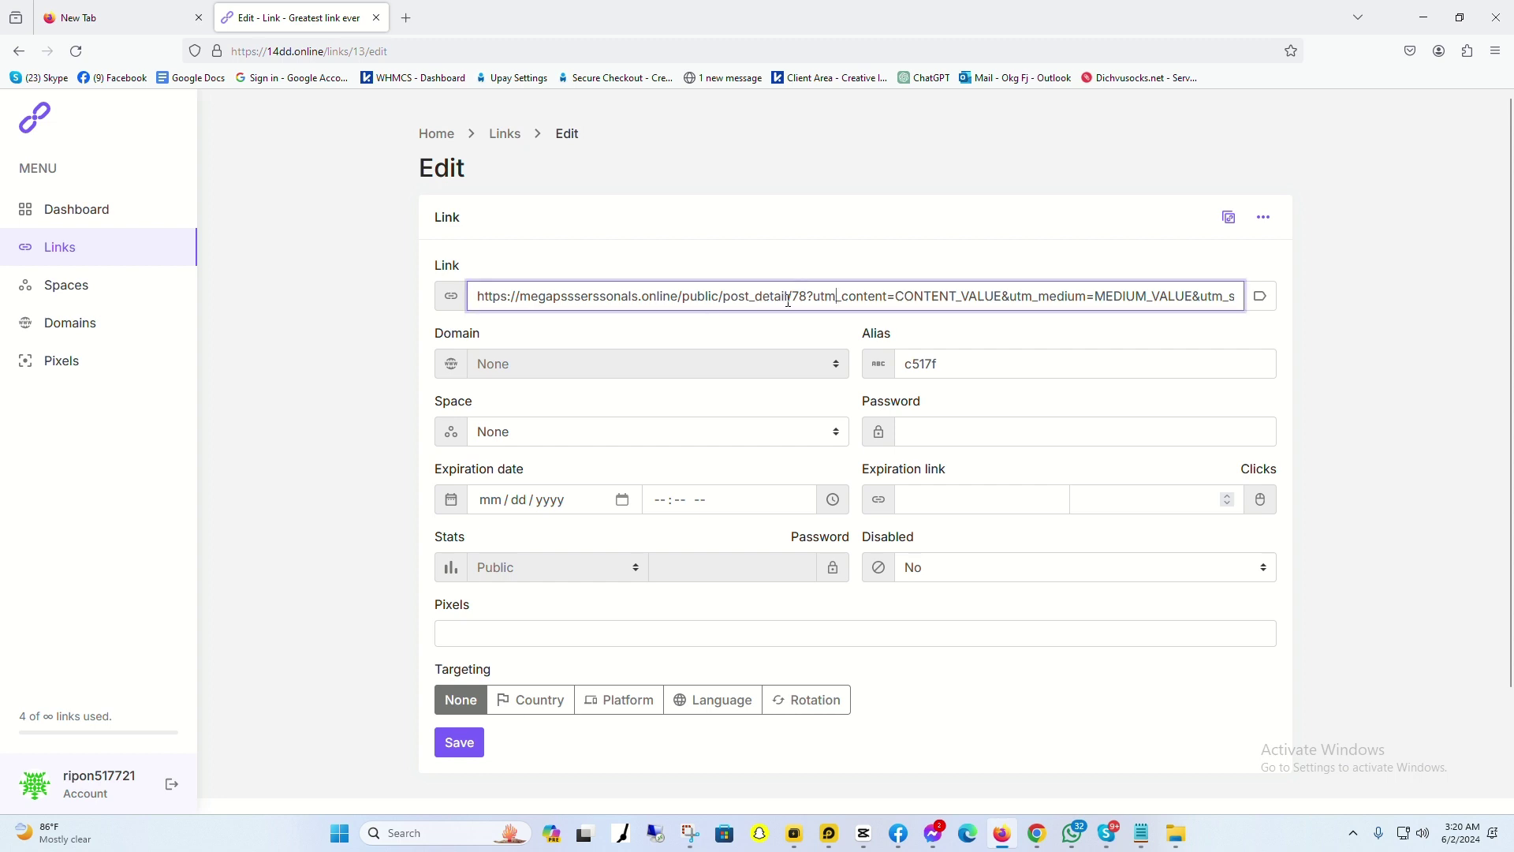
click(410, 18)
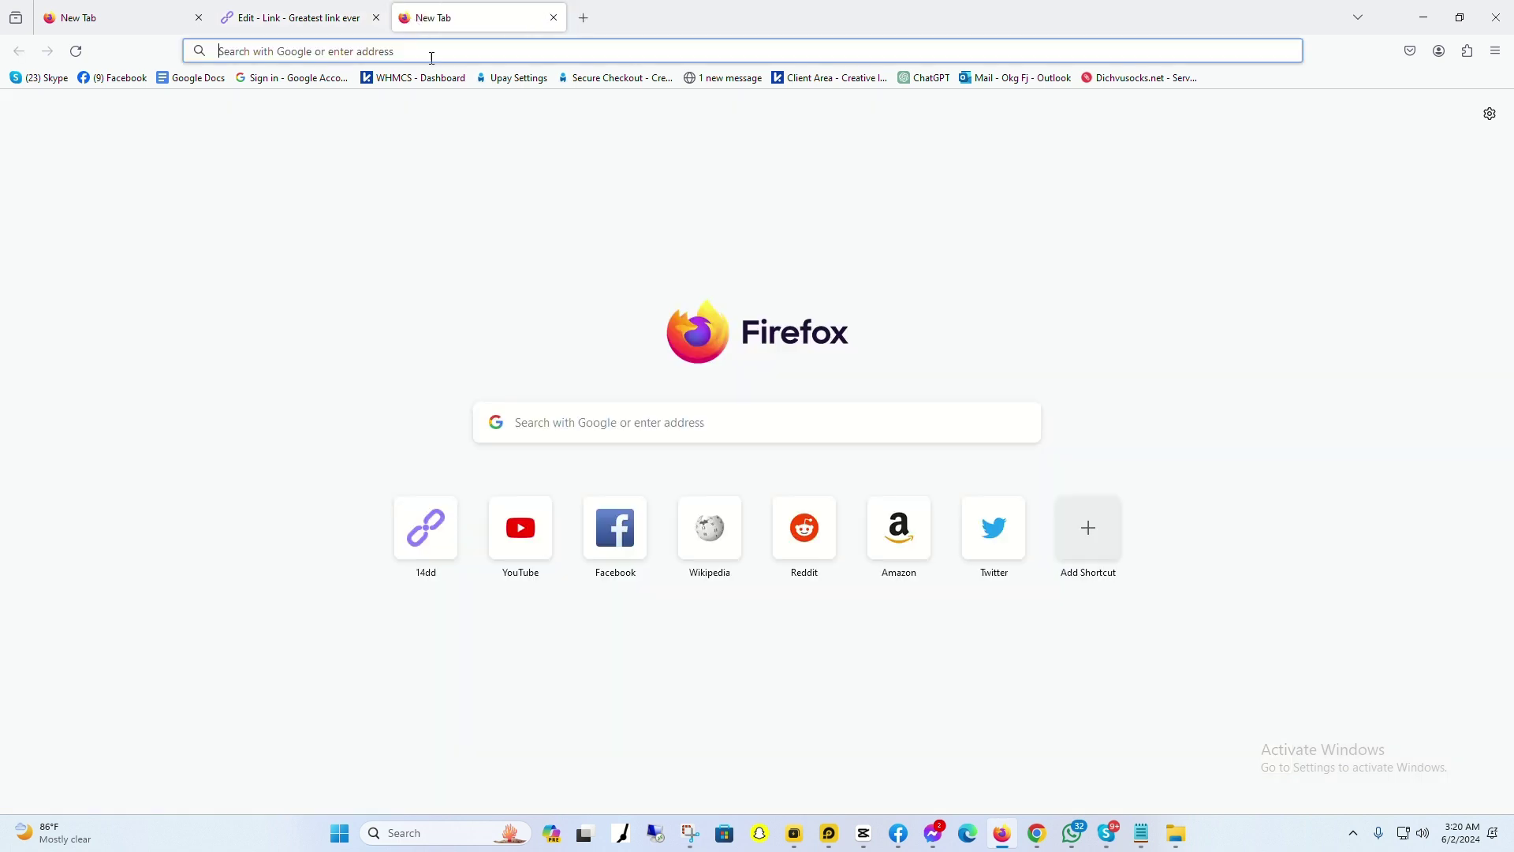
Step: Go to YouTube in the new tab and search for 'hasi'
click(523, 527)
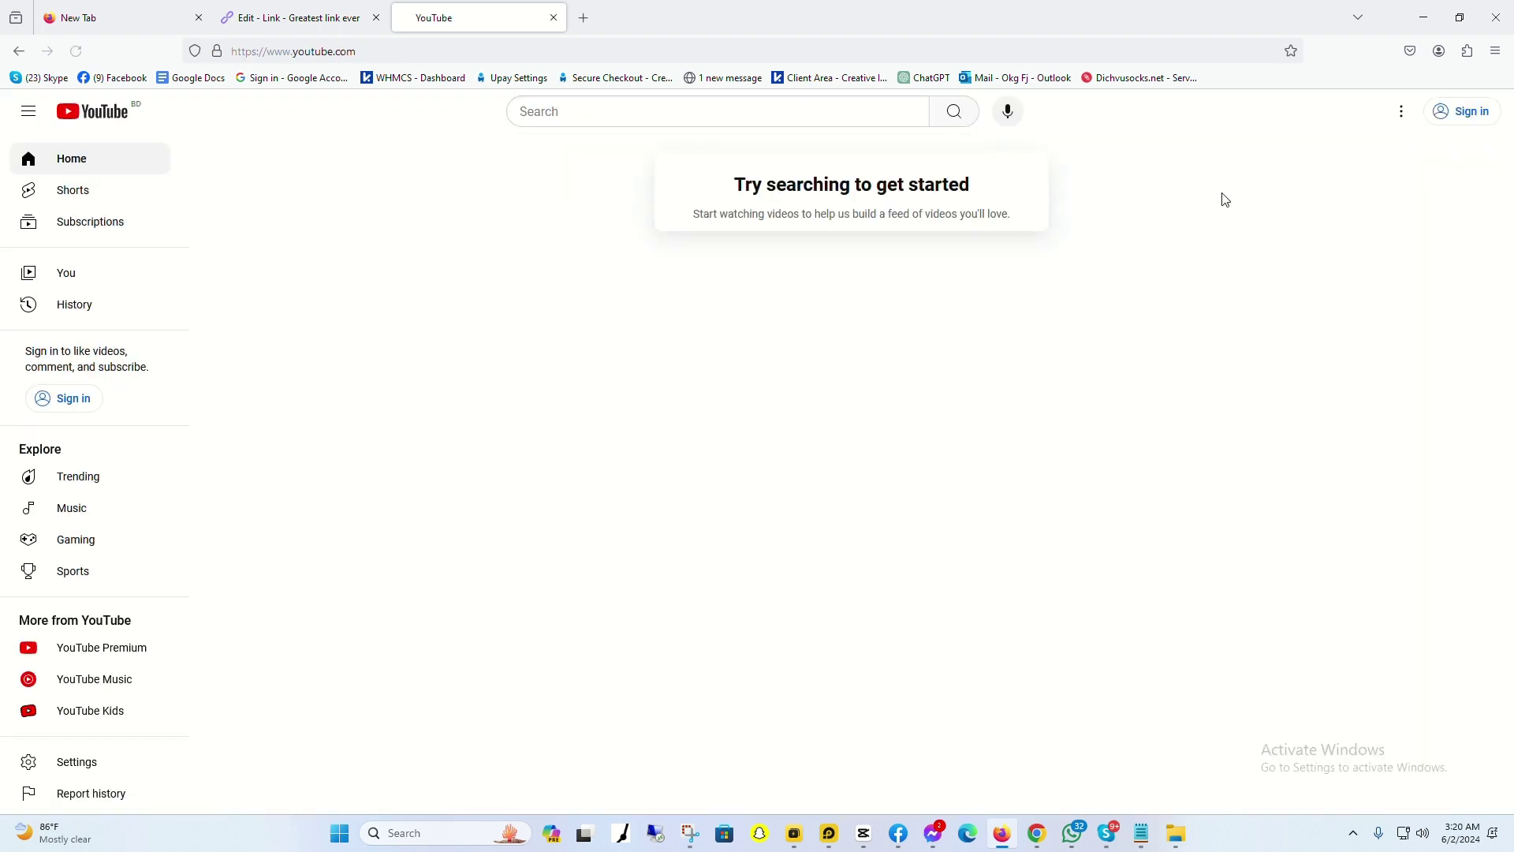
click(593, 109)
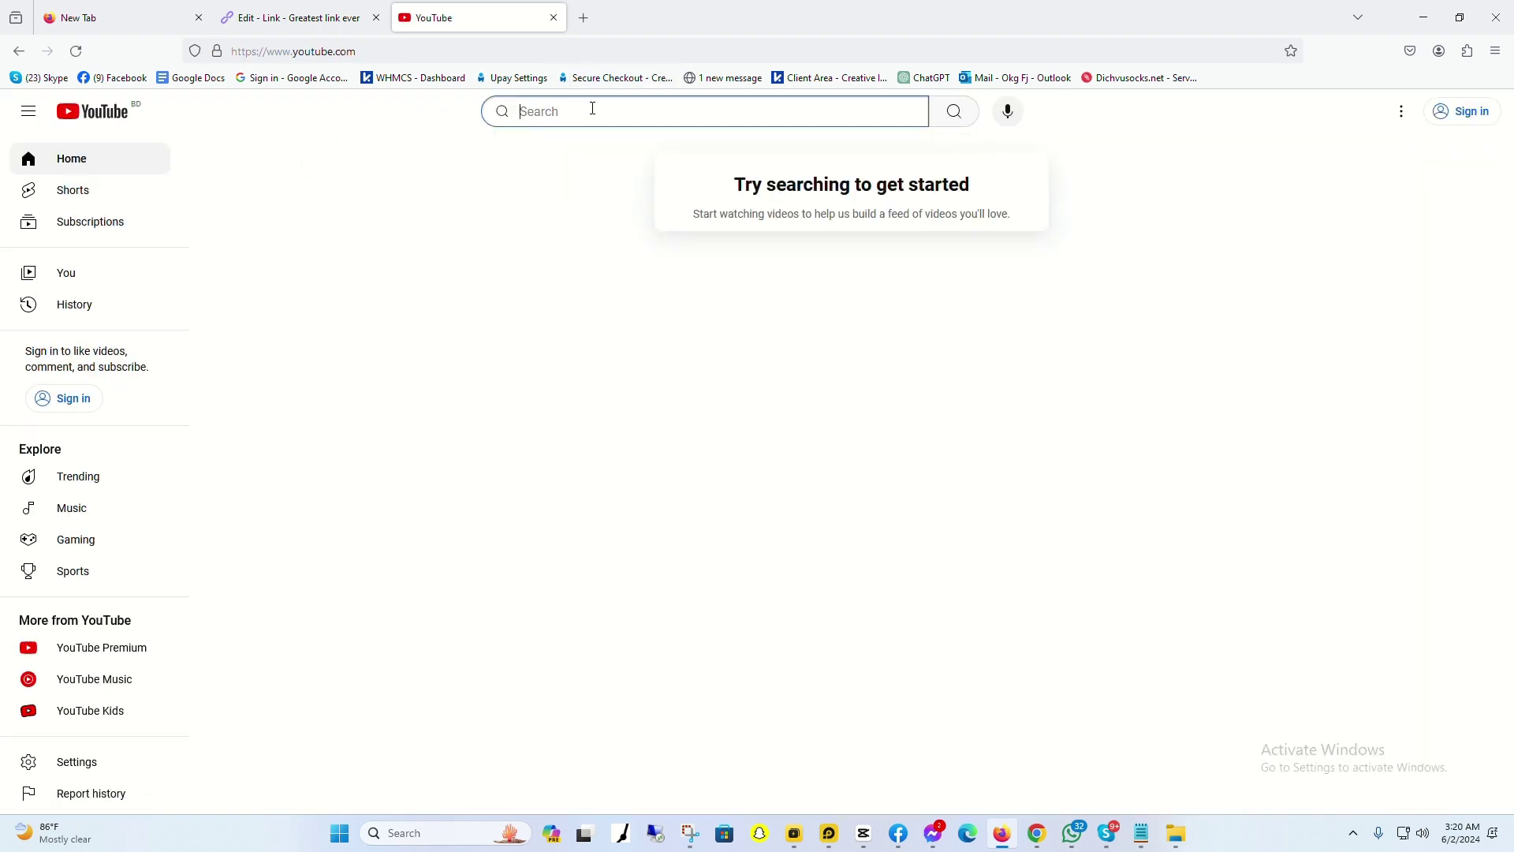
text(hasi)
key(Return)
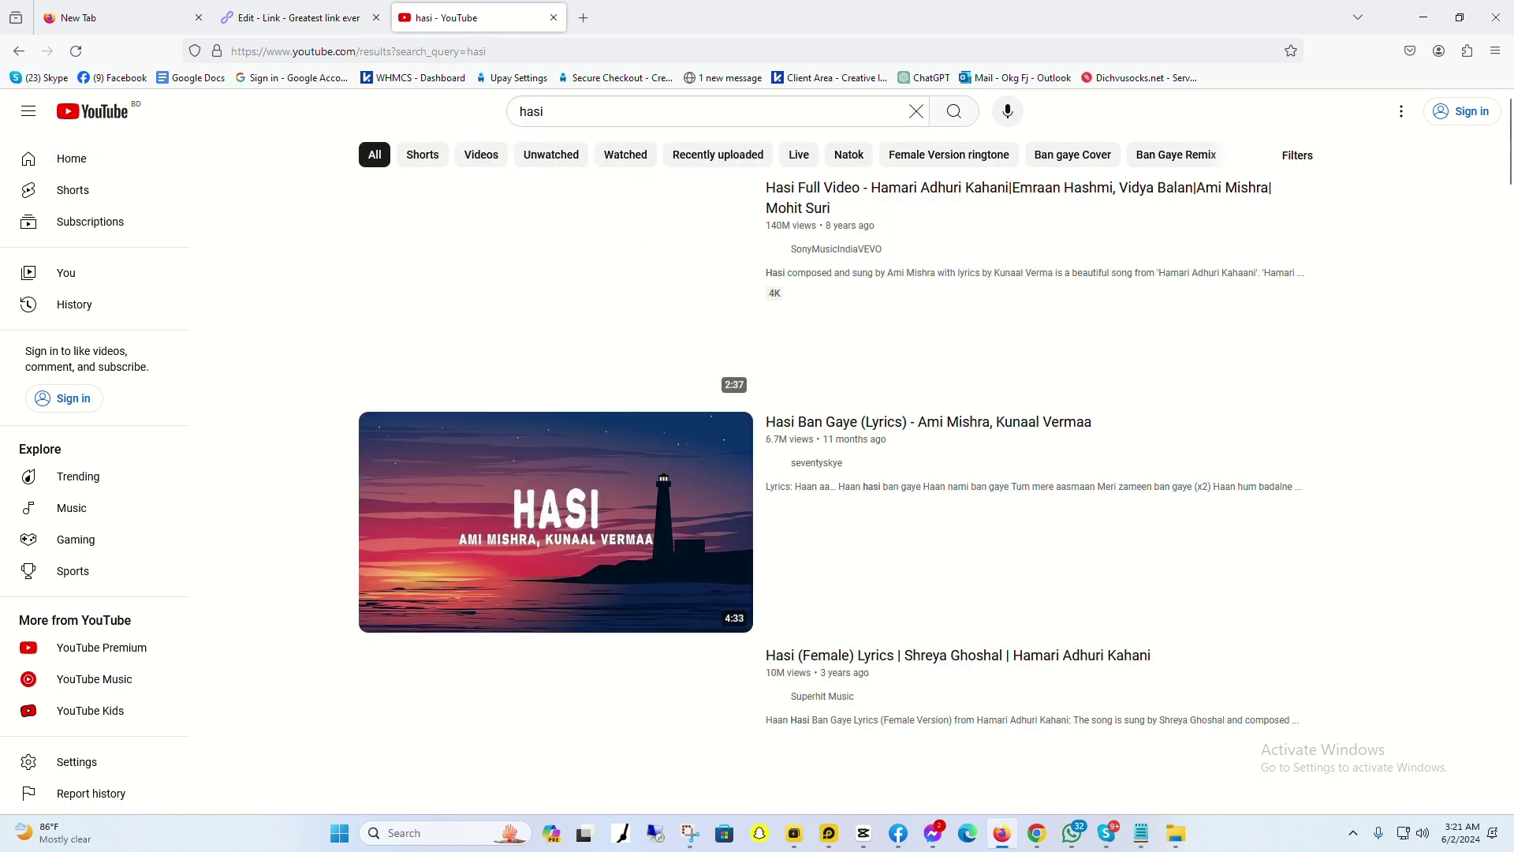
Step: Copy the Hasi Full Video's youtu.be share link and return to the Edit - Link tab
mouse_move(819, 198)
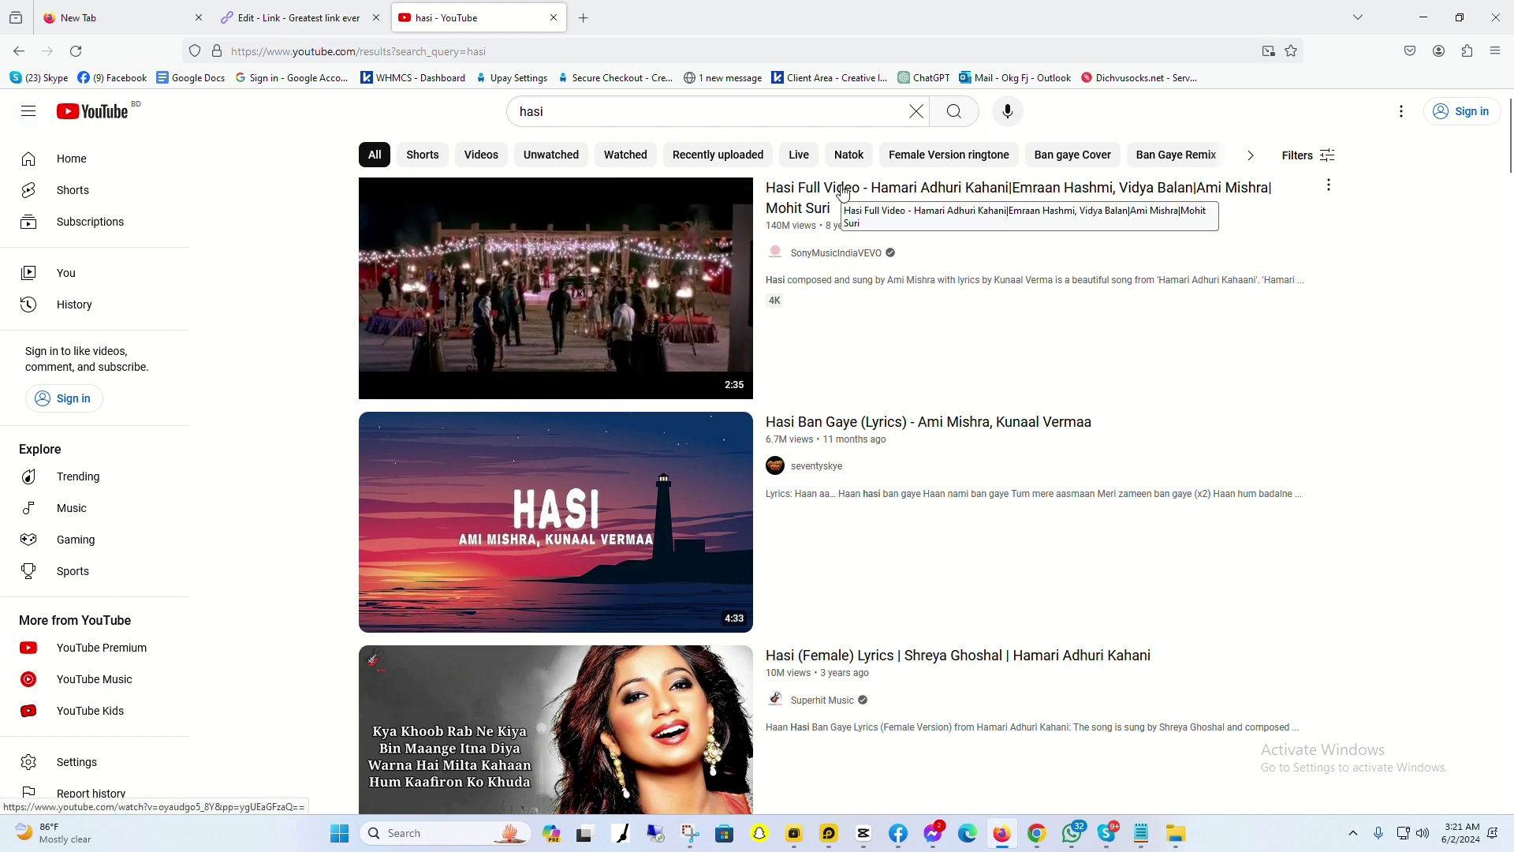
click(1320, 190)
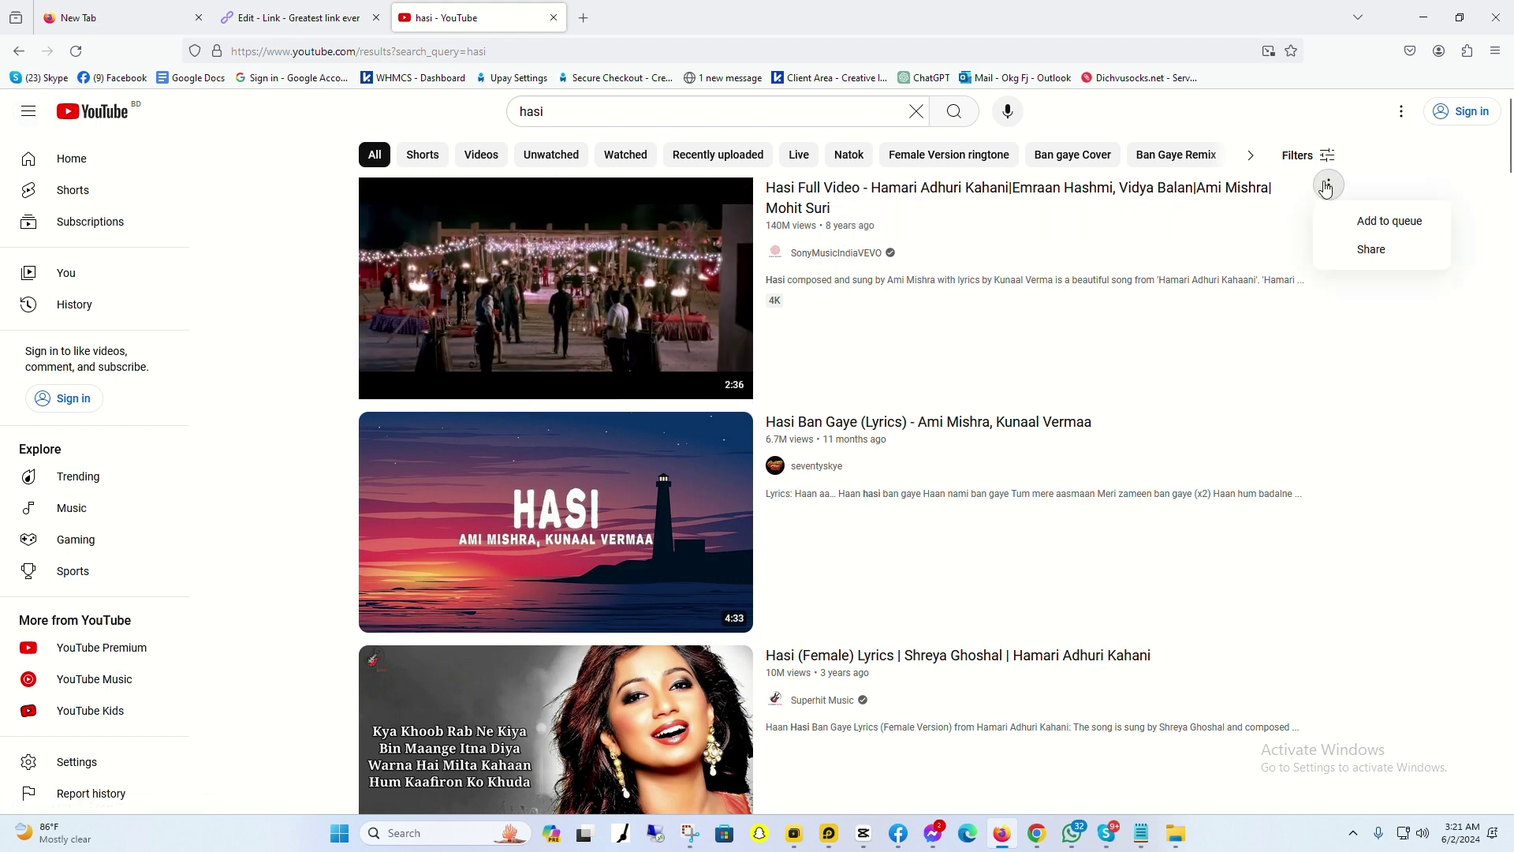
click(1364, 249)
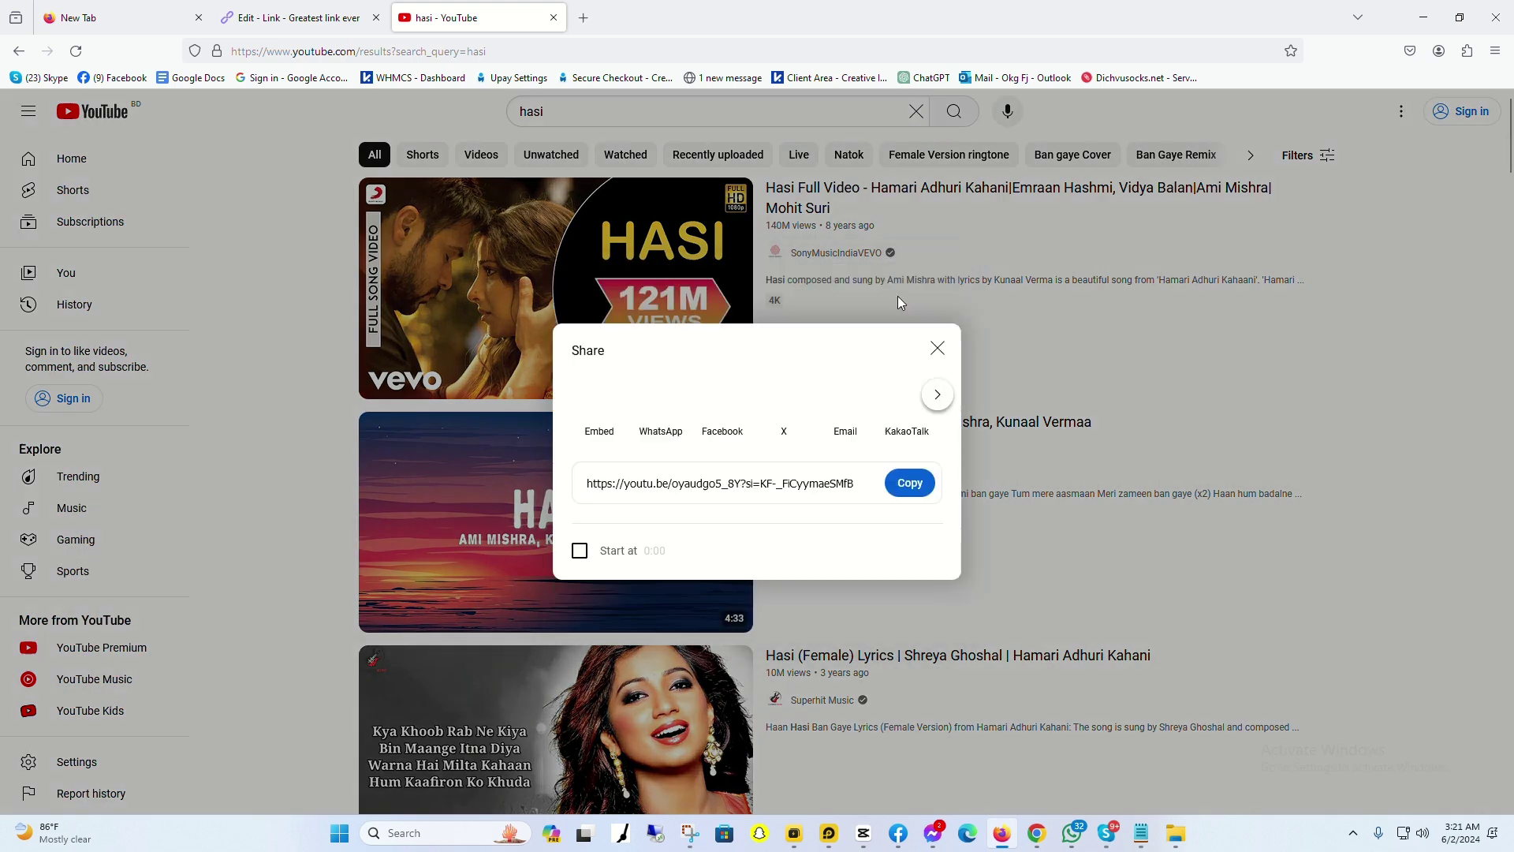
click(910, 483)
click(331, 19)
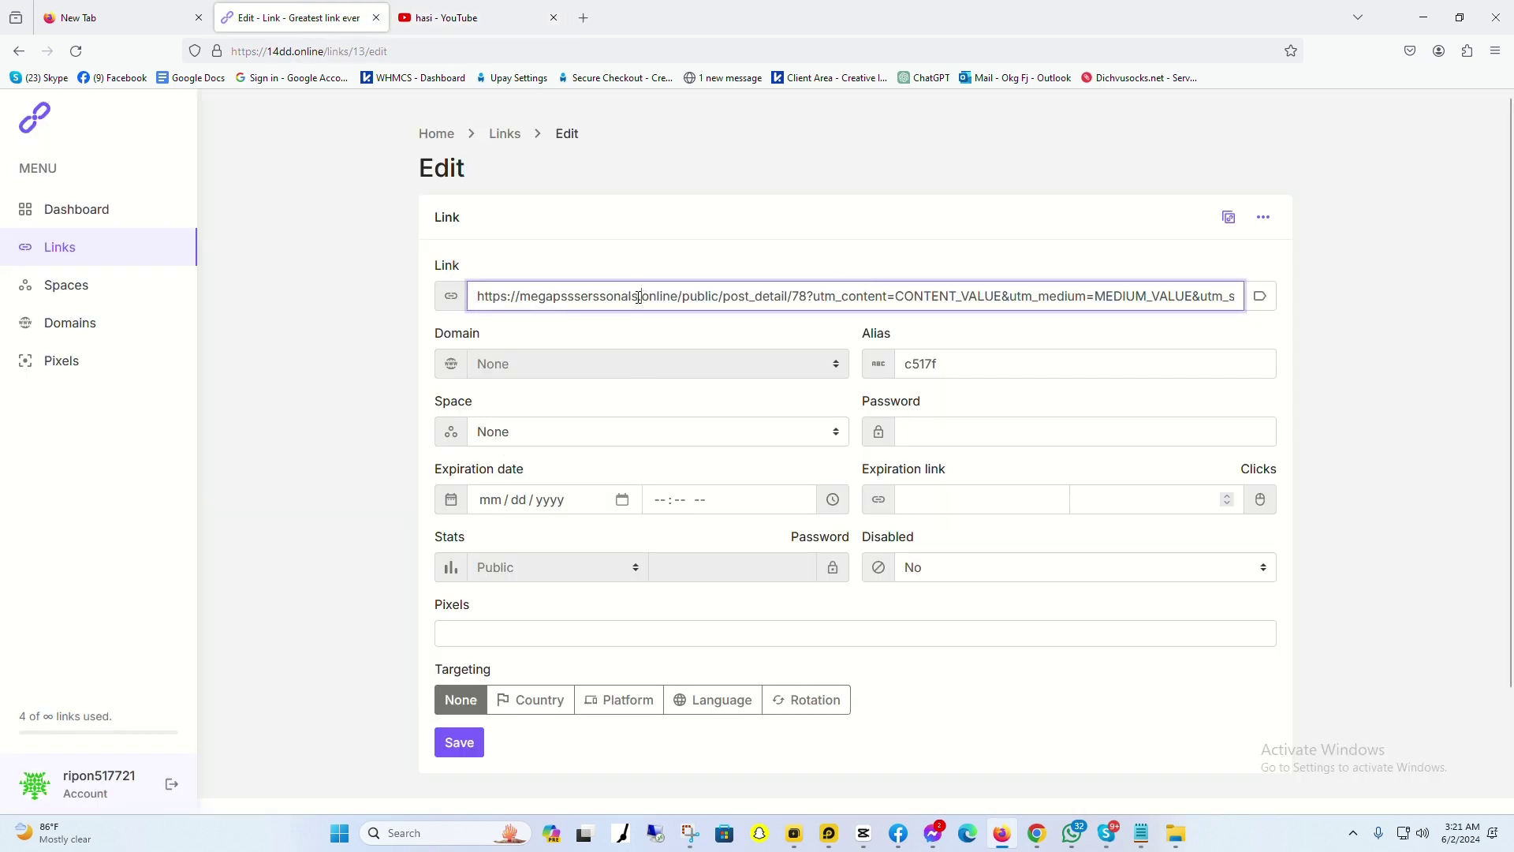
Step: Replace c517f's destination with the youtu.be Hasi link, save, and return to the dashboard
key(ctrl+a)
key(ctrl+v)
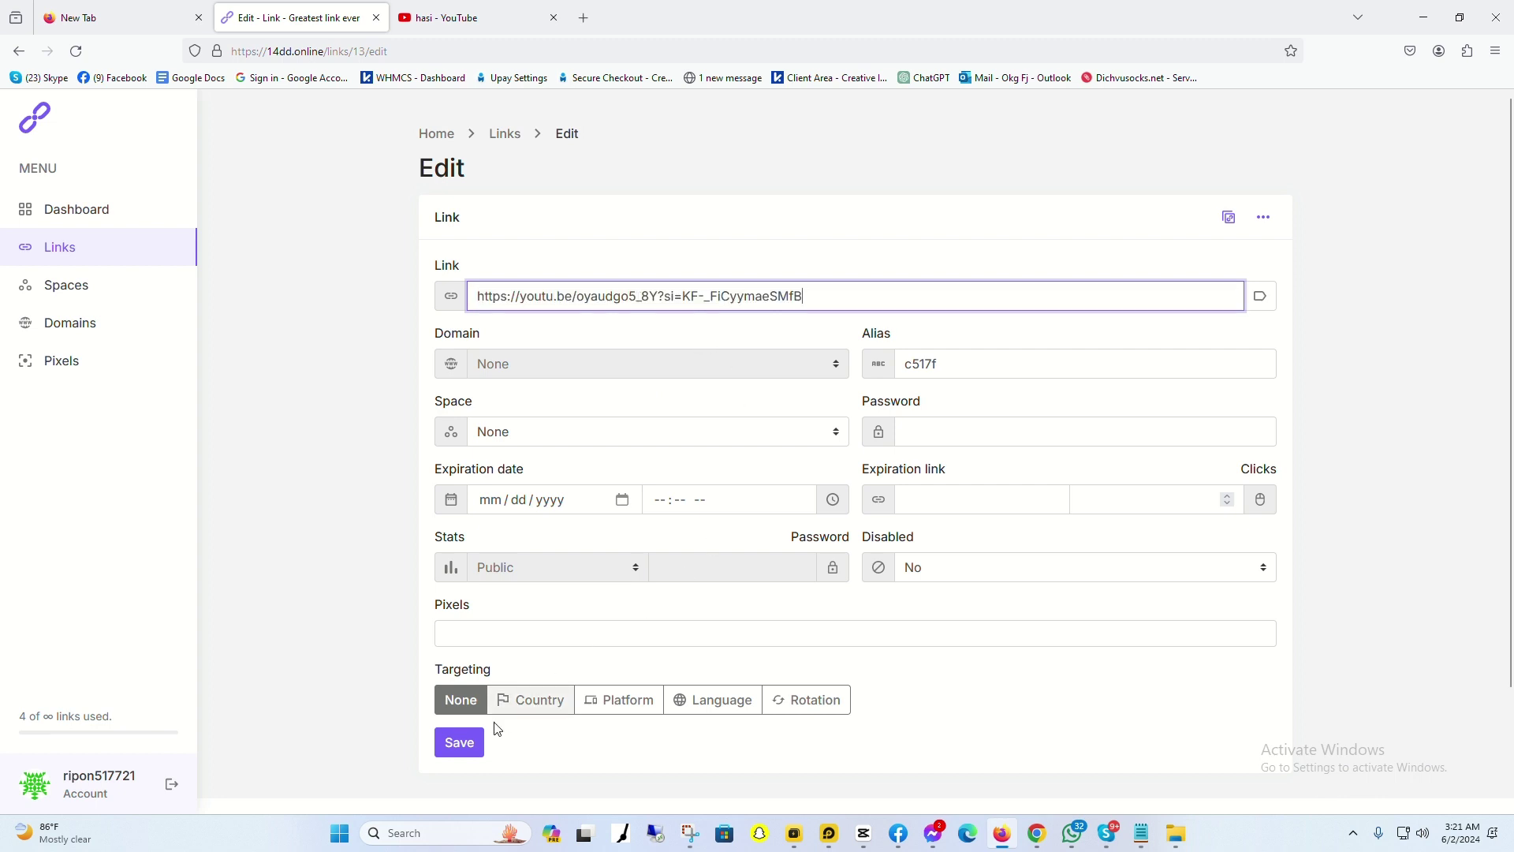
click(456, 745)
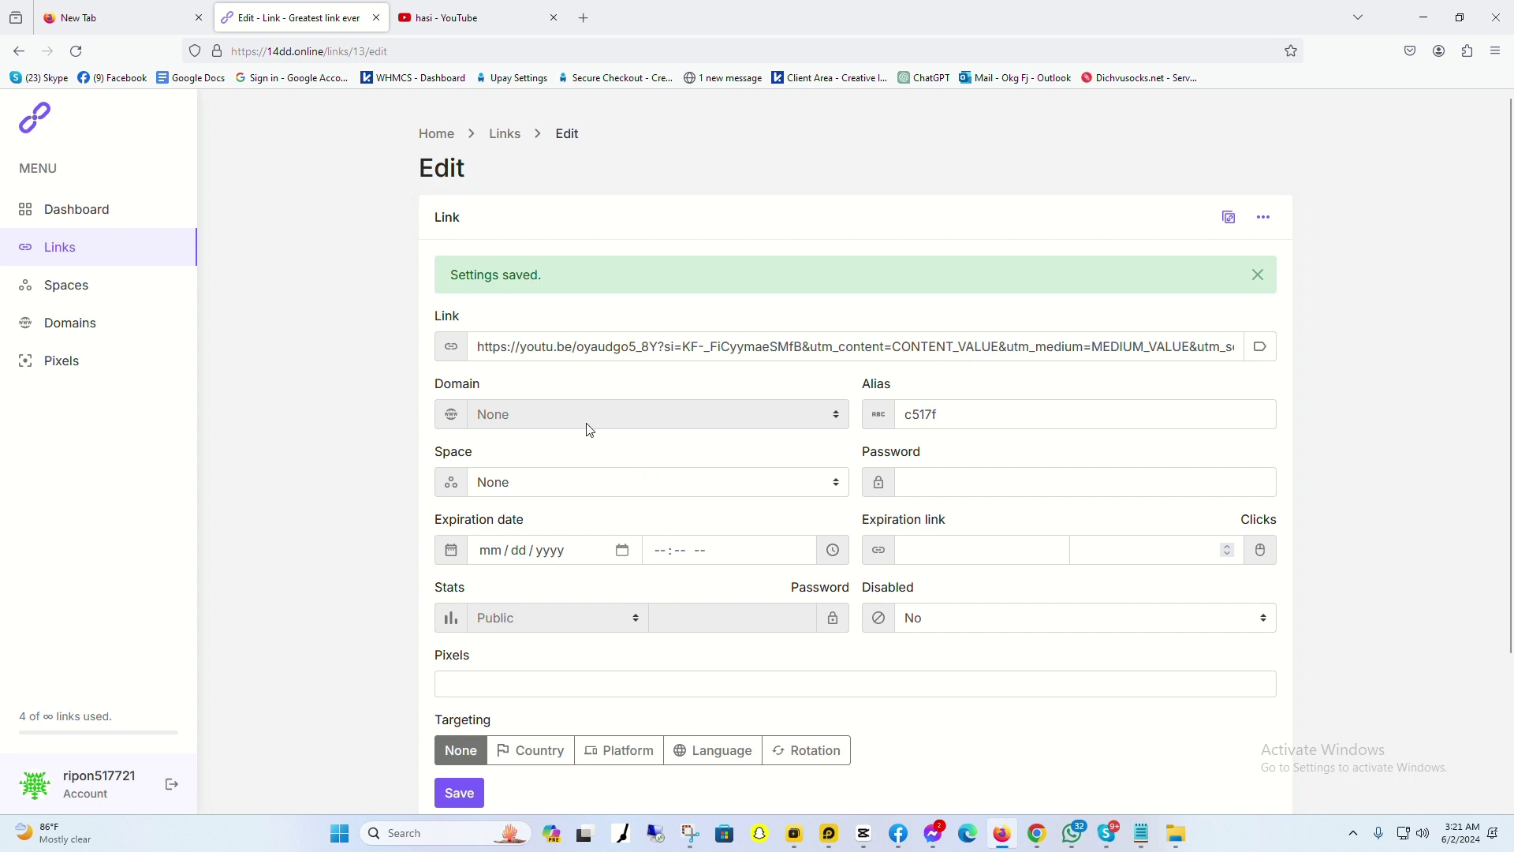
click(71, 220)
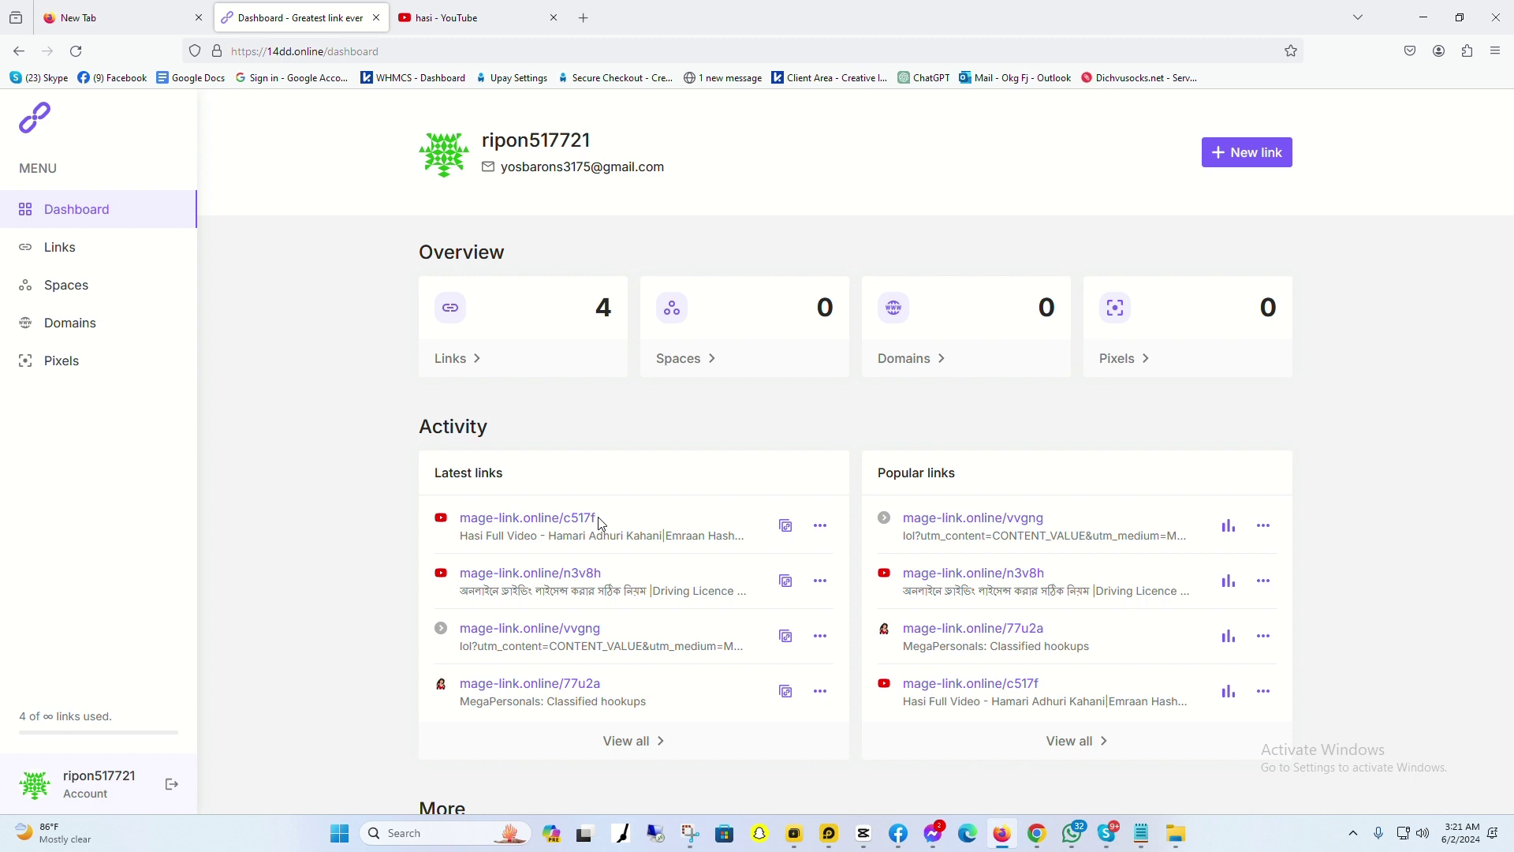
Step: Shorten the MegaPersonals post_detail/78 address again as new link mage-link.online/3ccg2
click(1275, 157)
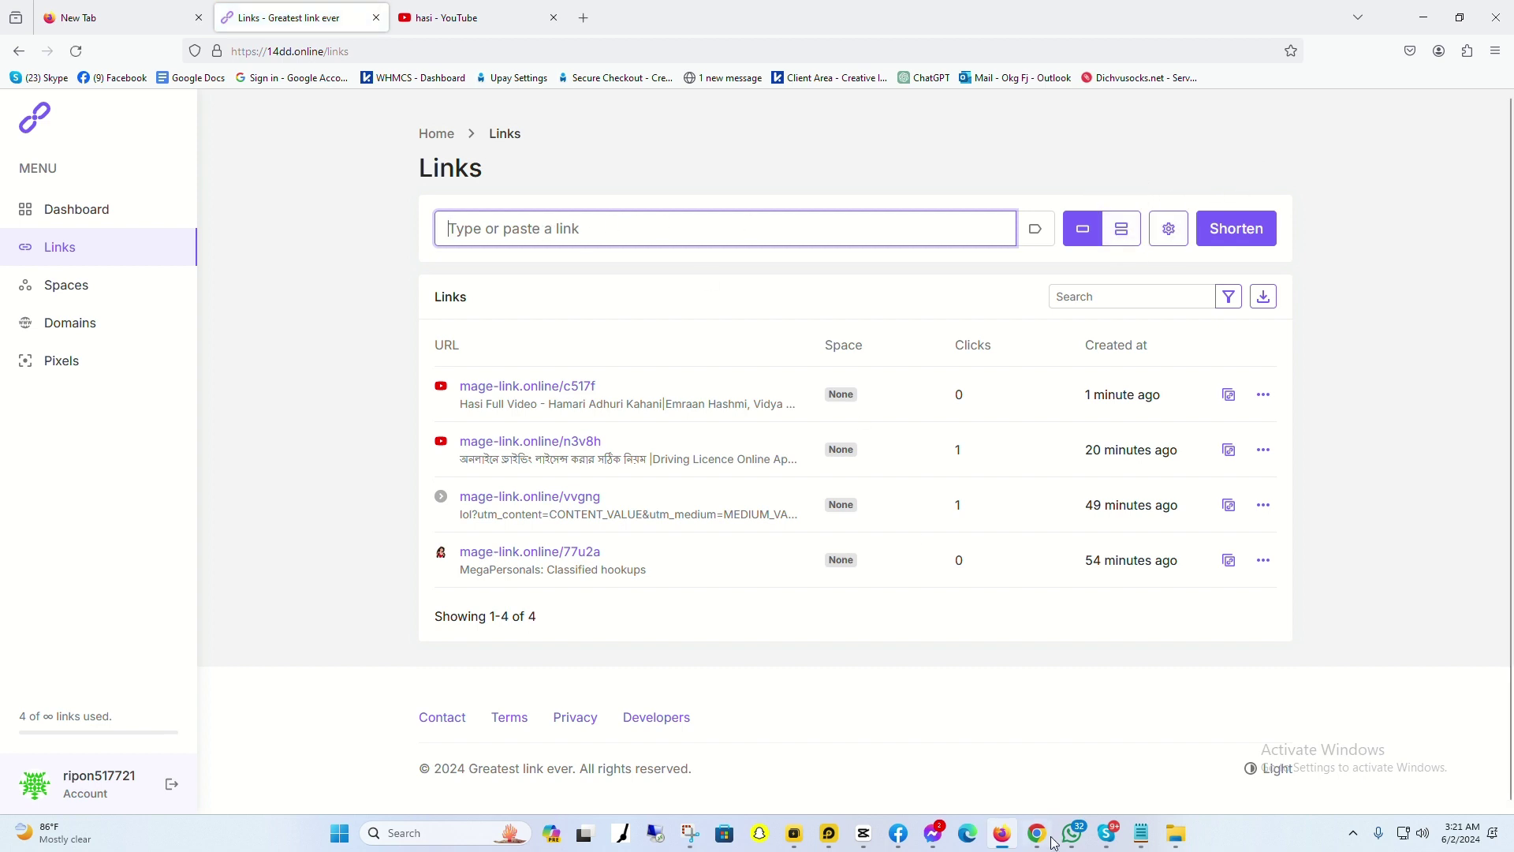
key(alt+Tab)
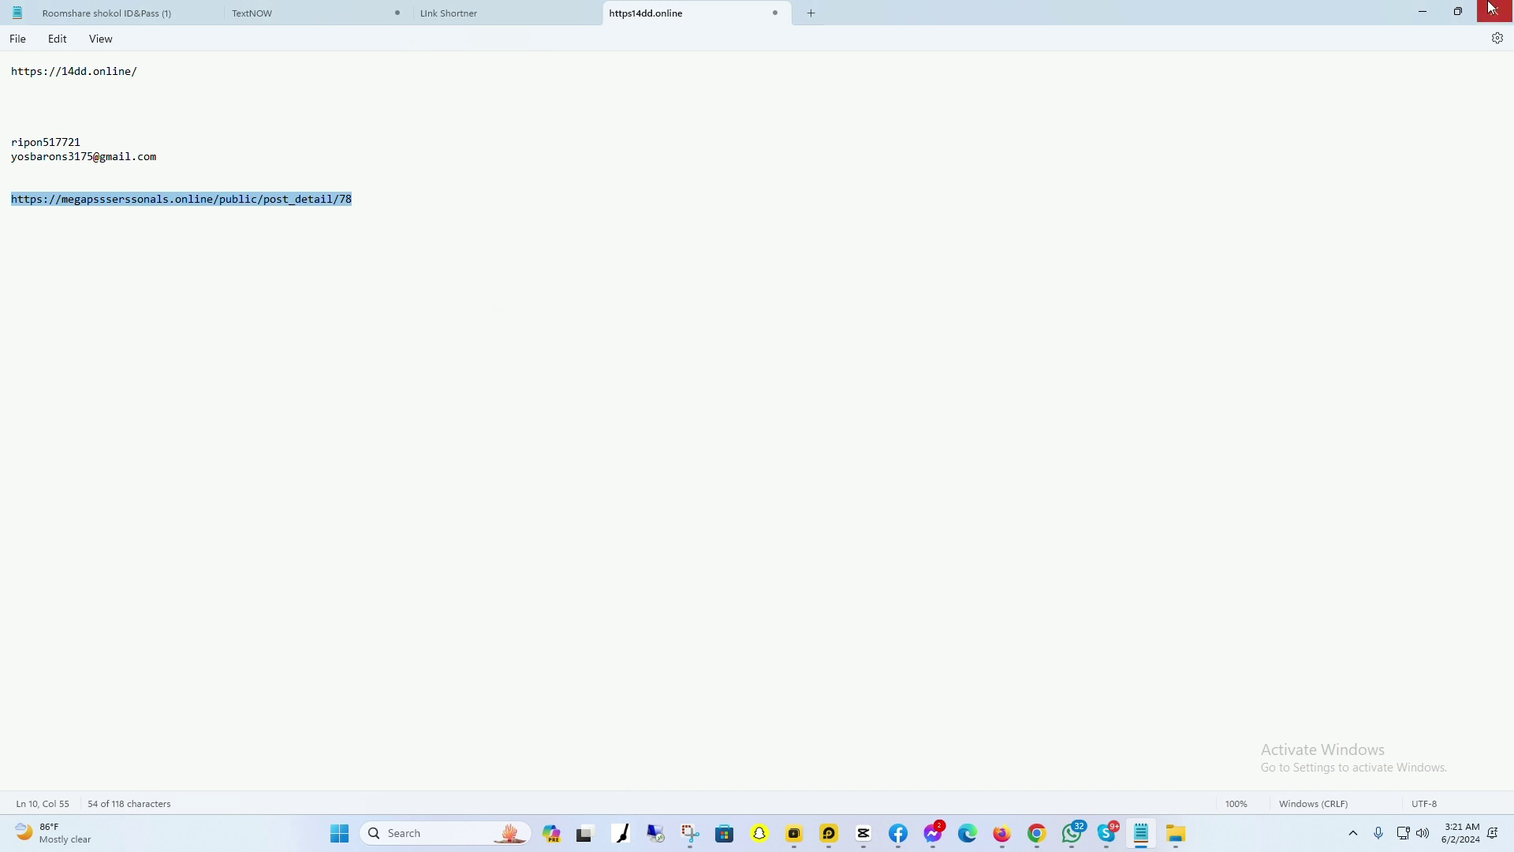
click(1423, 12)
key(ctrl+v)
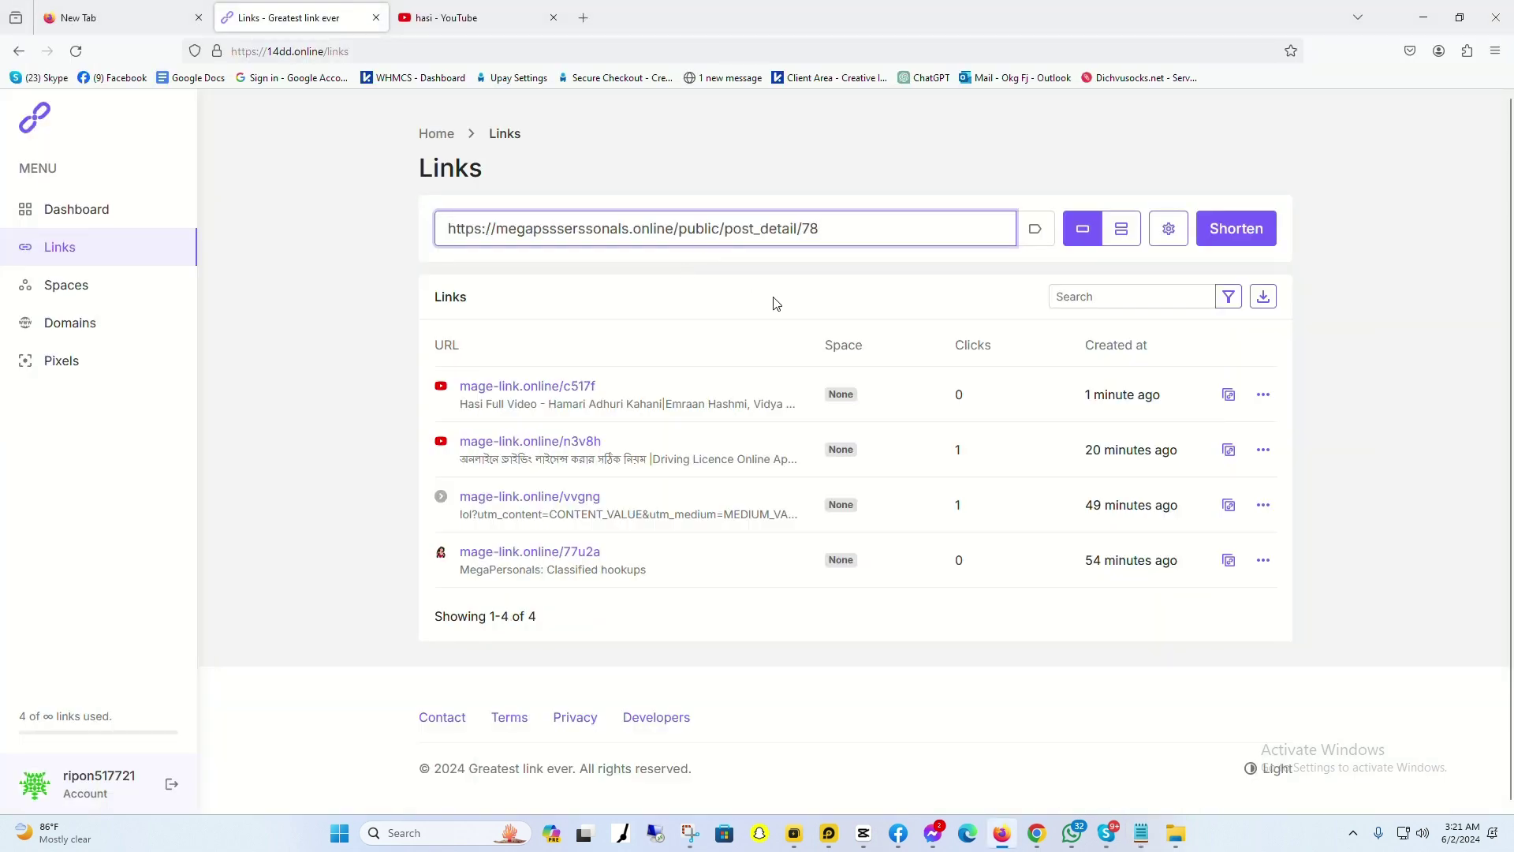
key(Return)
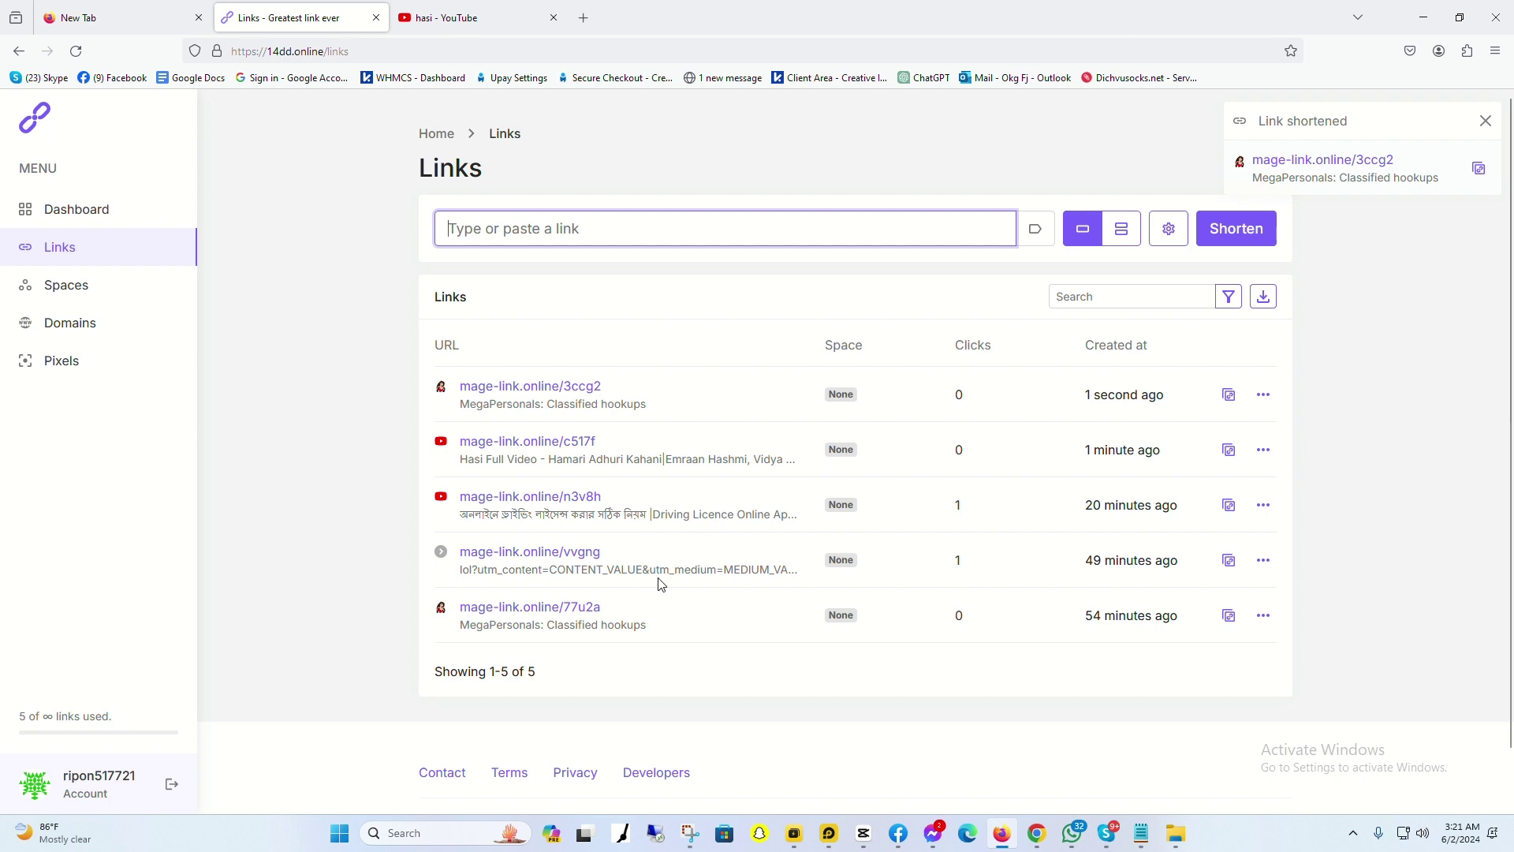
scroll(667, 467, down, 2)
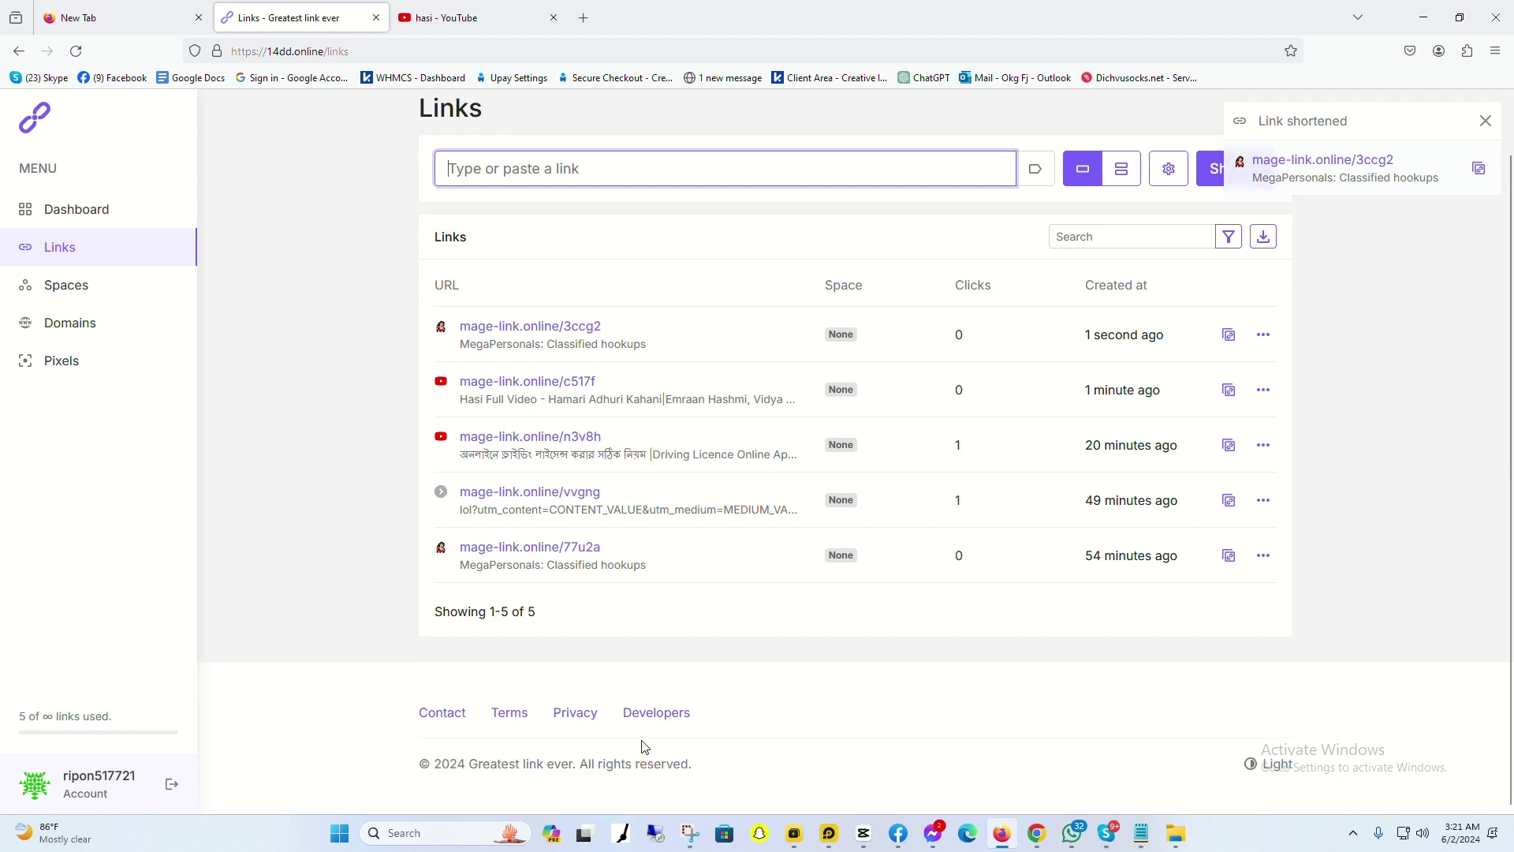
Step: View the empty Spaces and Domains pages, then select mage-link.online/3ccg2 under Latest links
click(80, 294)
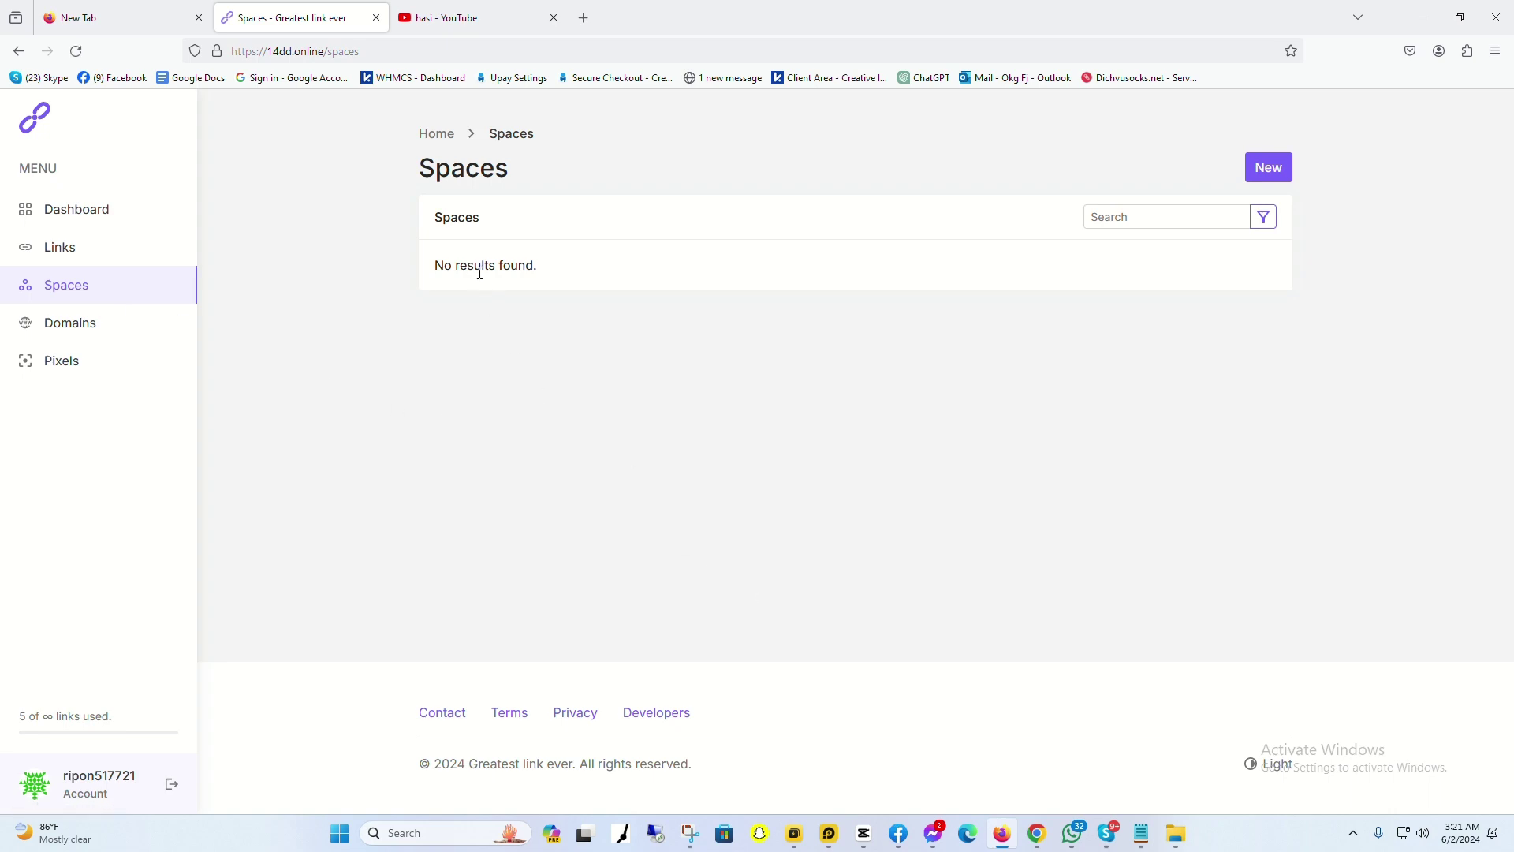
click(99, 326)
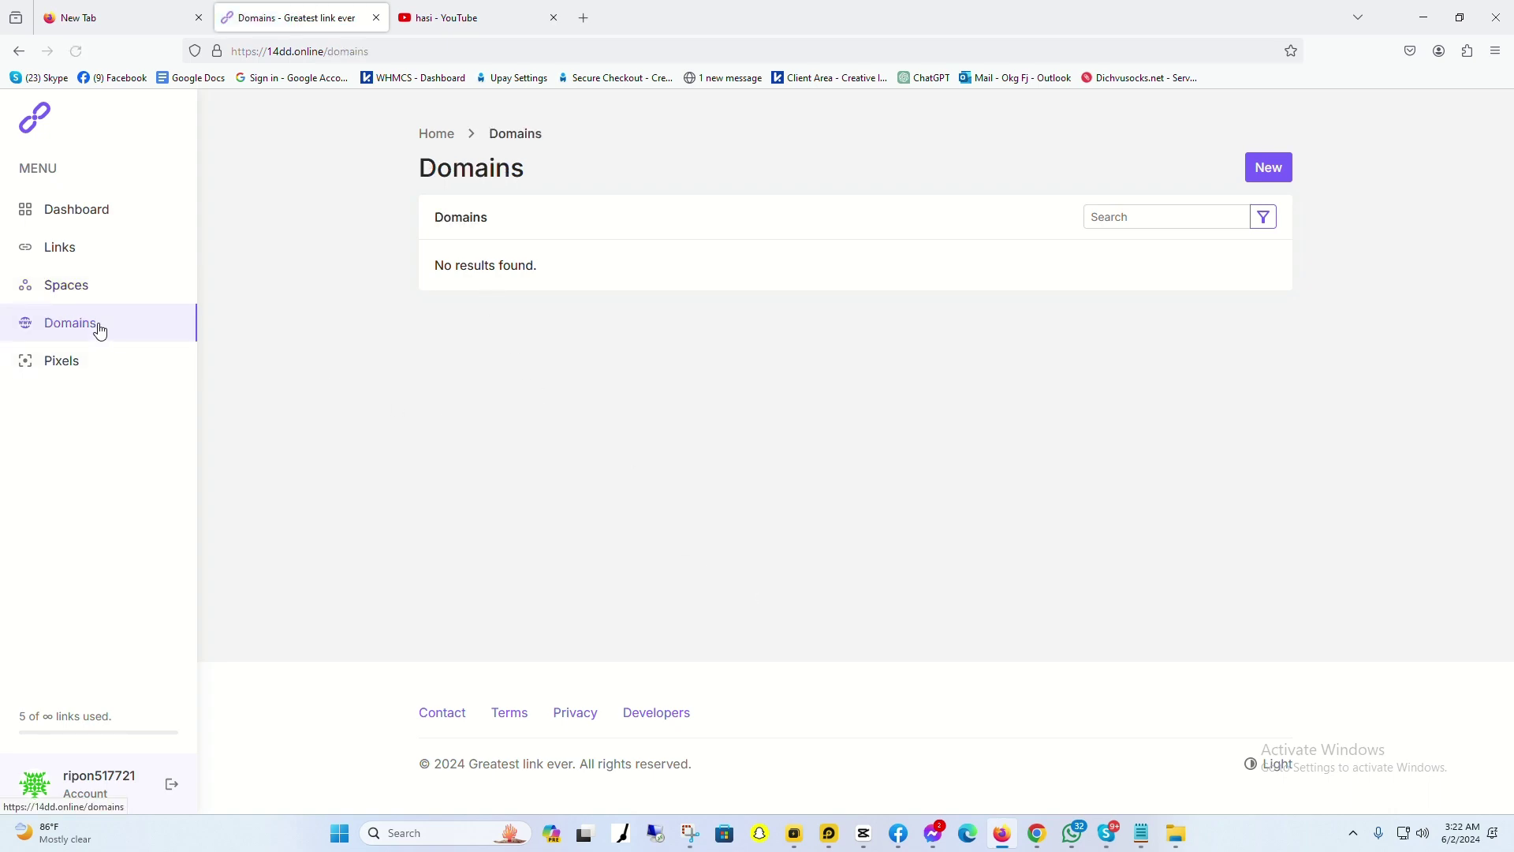
click(66, 218)
scroll(723, 537, down, 5)
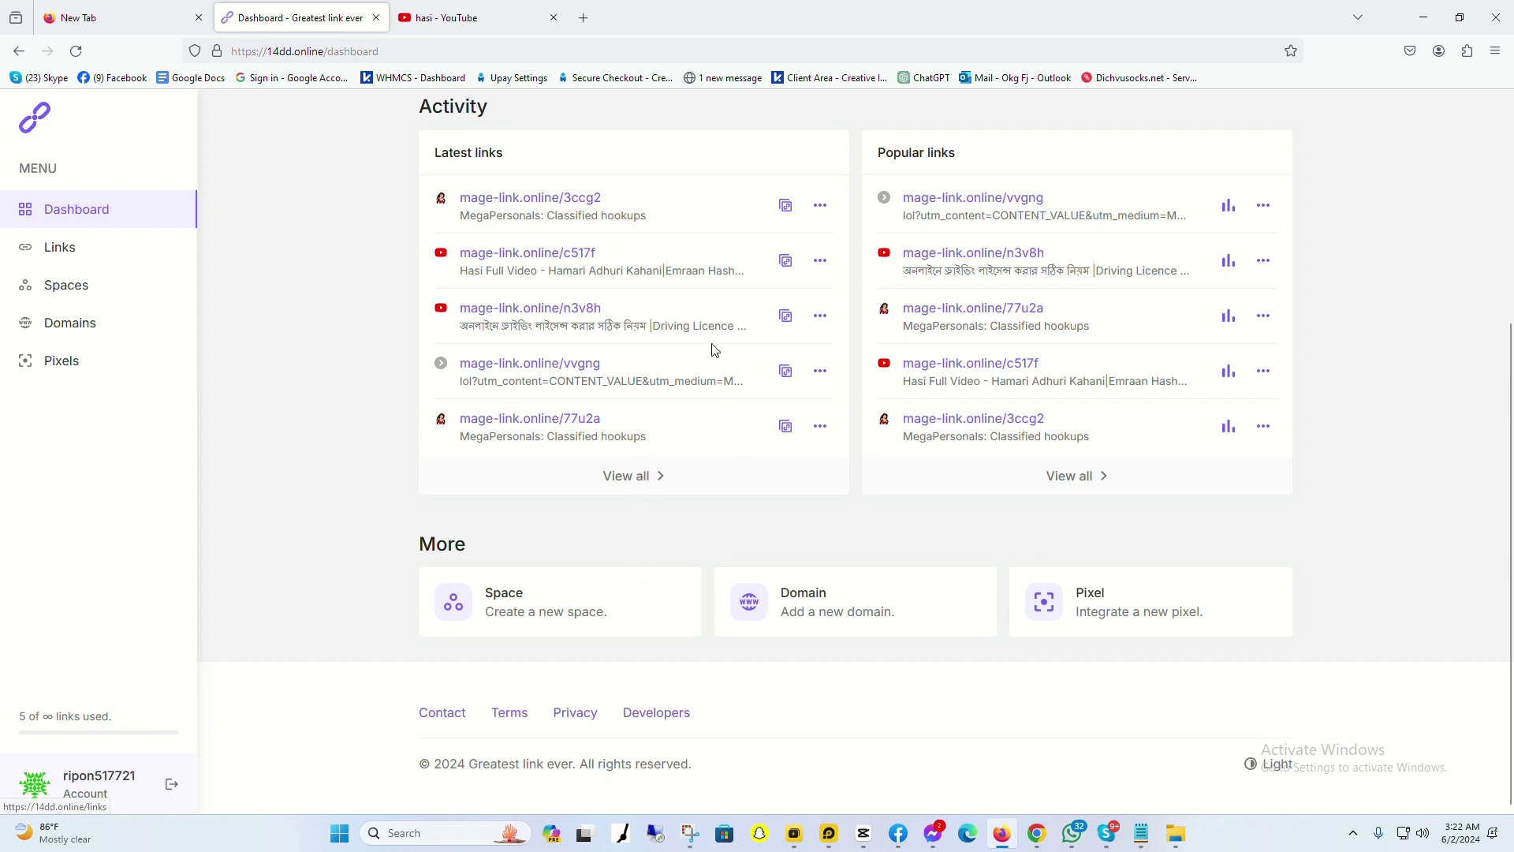
scroll(517, 342, up, 4)
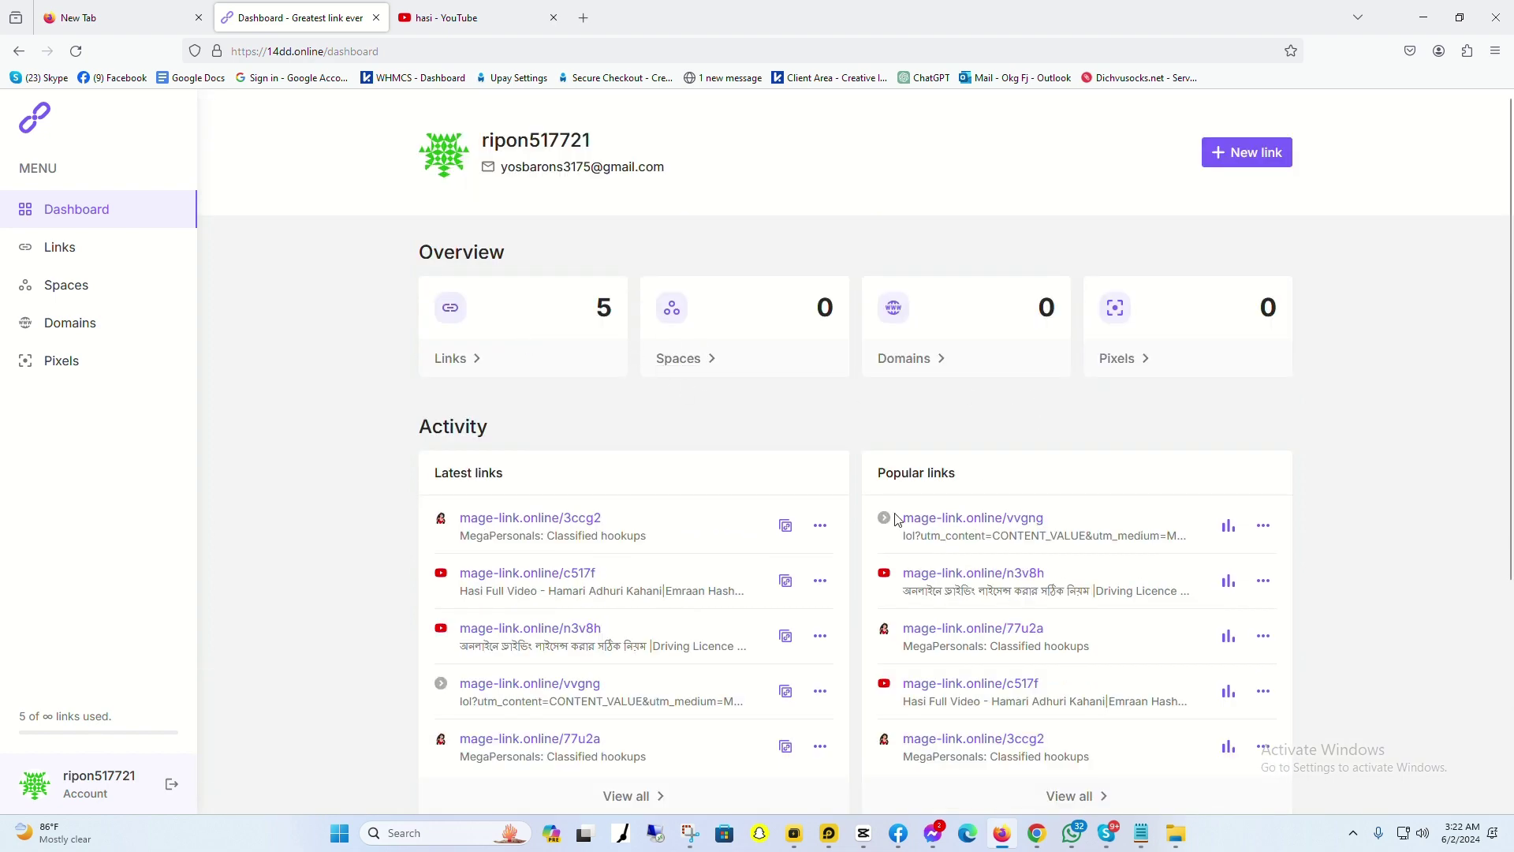
drag(633, 523, 457, 526)
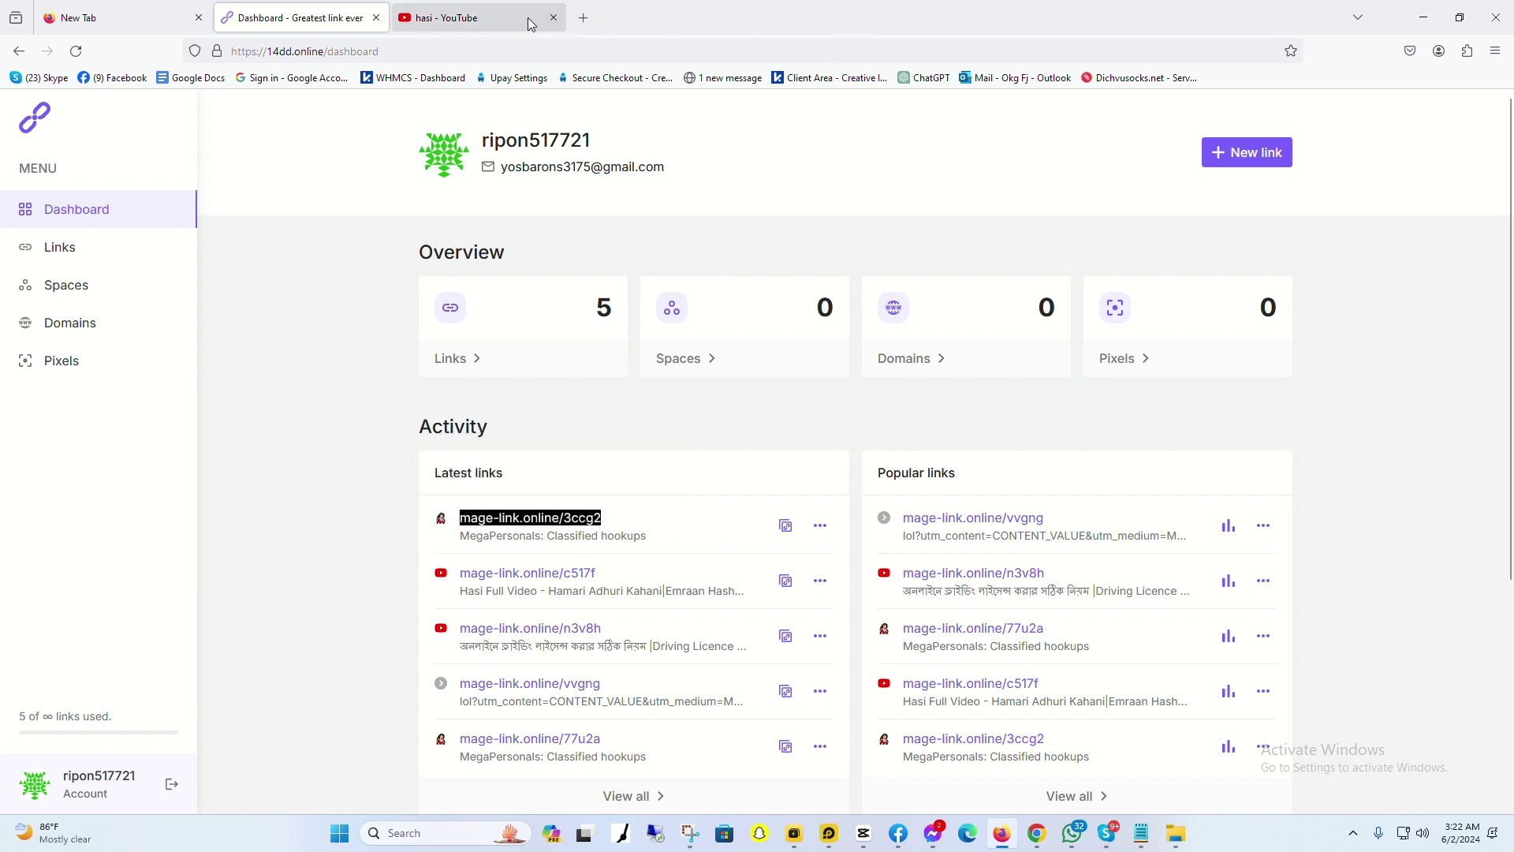
Step: Close the YouTube tab and load mage-link.online/3ccg2 in a new tab
click(553, 18)
click(407, 18)
click(364, 51)
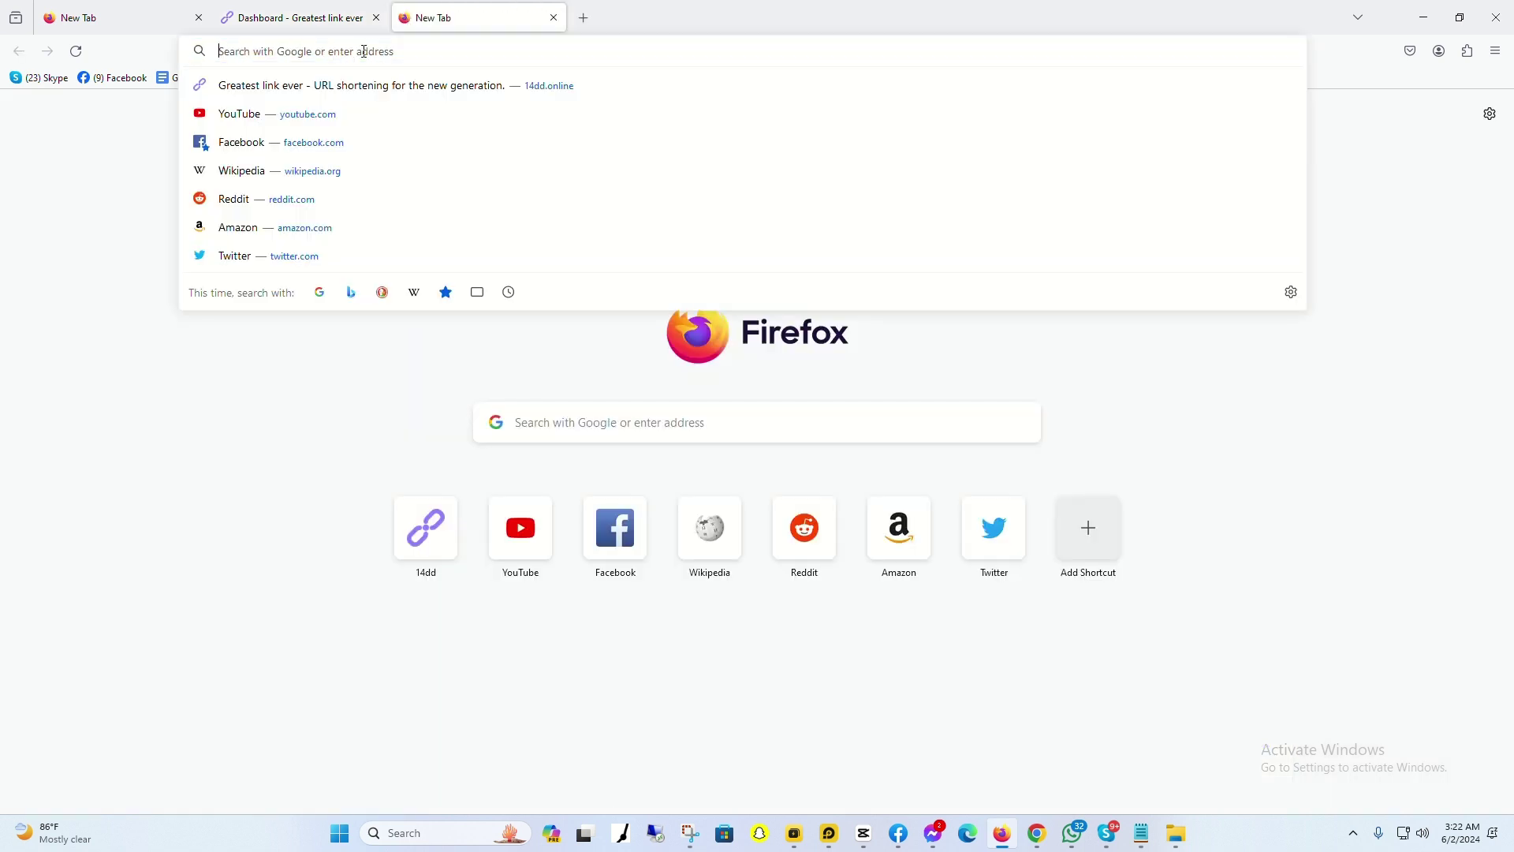
key(ctrl+v)
key(Return)
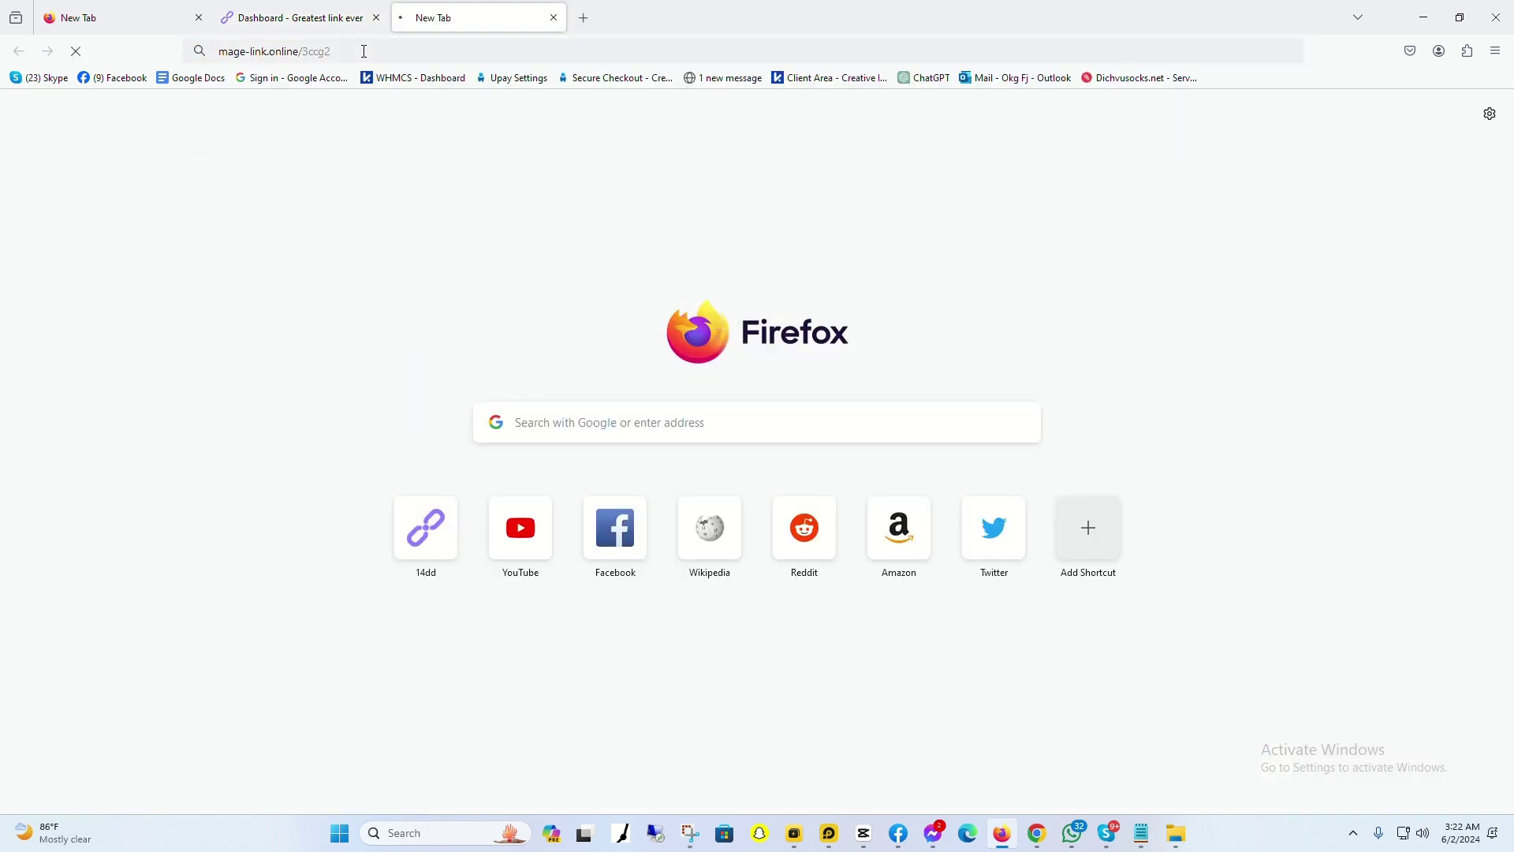